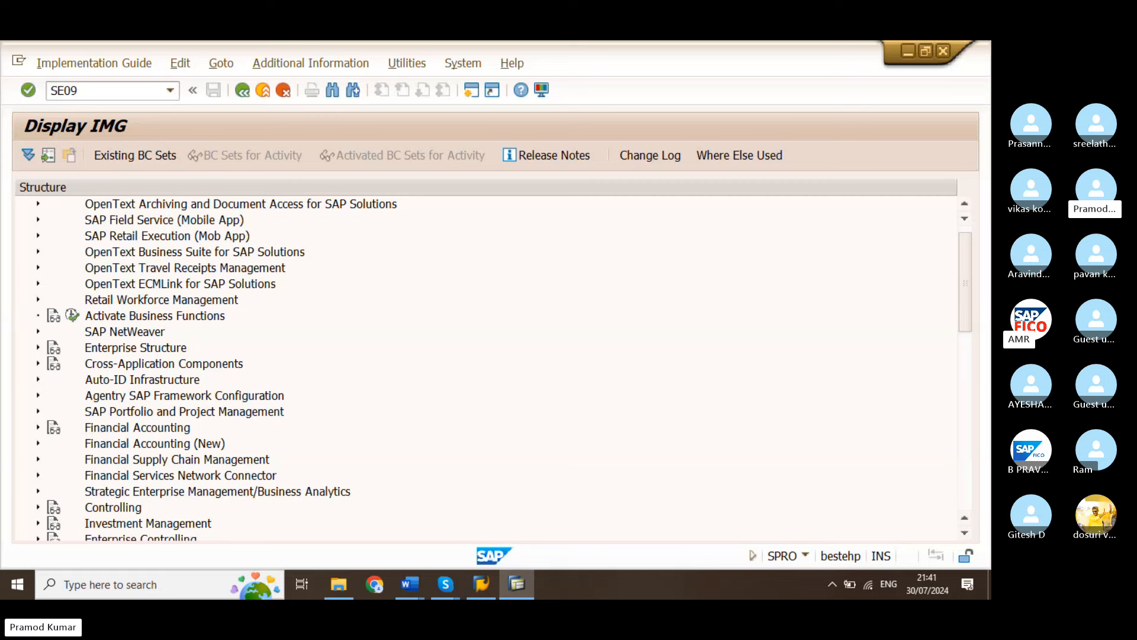
Leave the implementation guide and start the Transport Organizer with transaction code /NSE09
{"action": "left_click", "coordinate": [111, 90]}
{"action": "key", "text": "Return"}
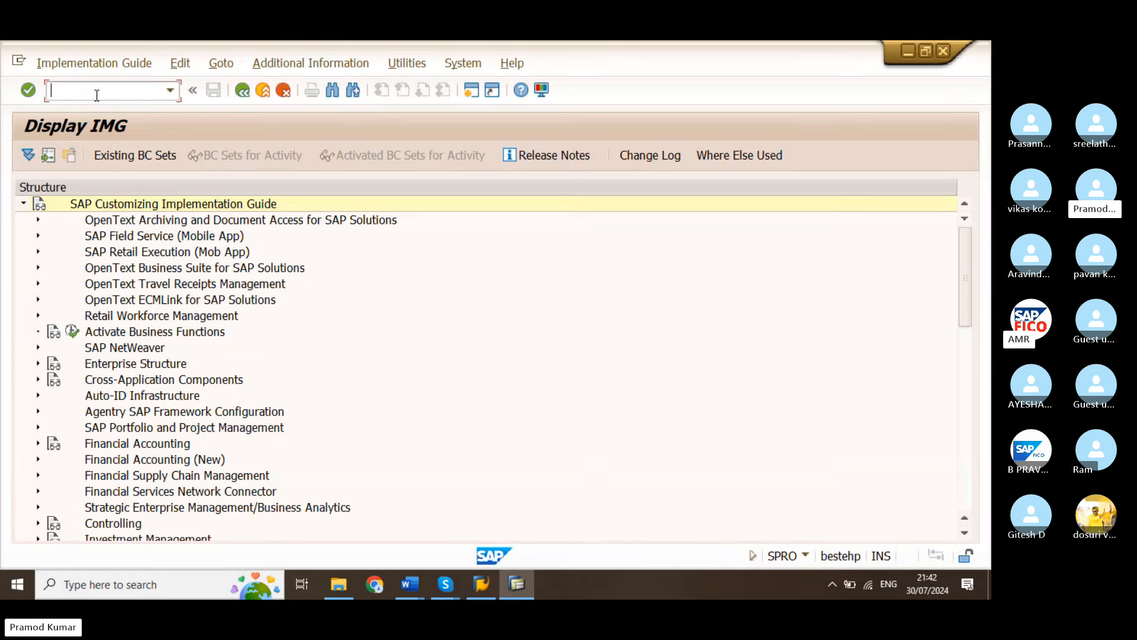
{"action": "type", "text": "/NSE09"}
{"action": "key", "text": "Return"}
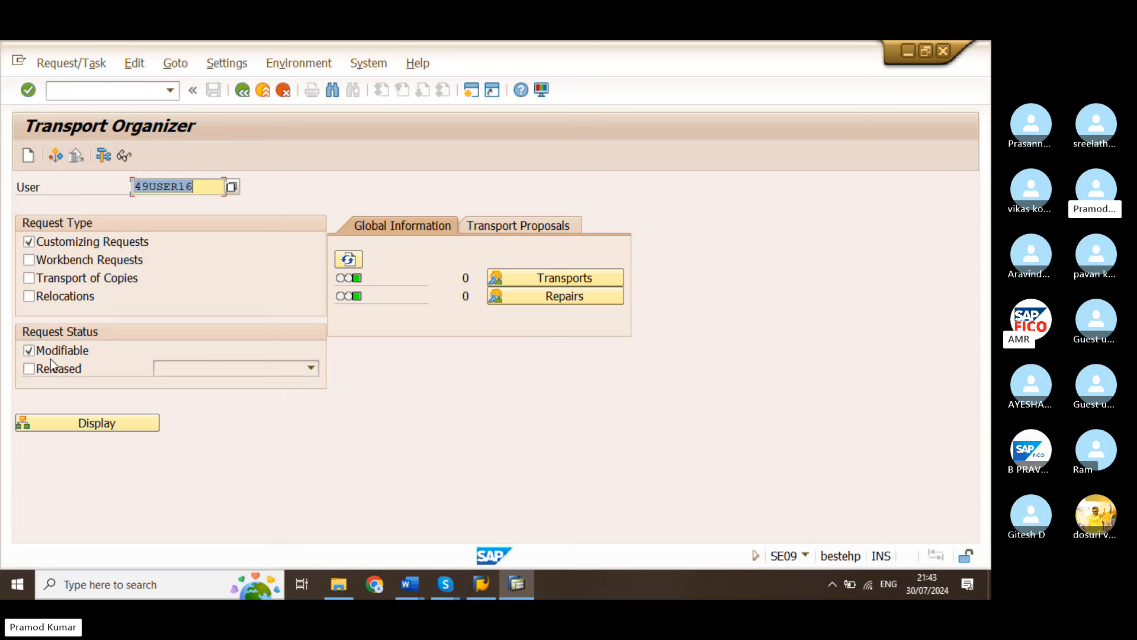
Create and save a new customizing request with the short description DEFINE GROUP OF COMPANY
{"action": "left_click", "coordinate": [32, 159]}
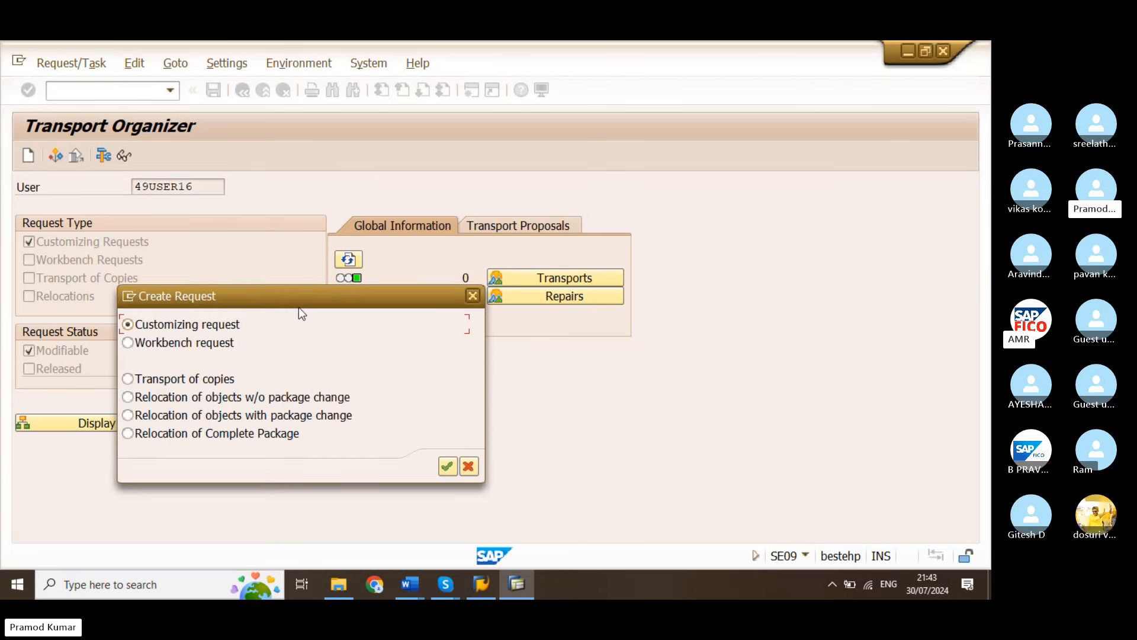
{"action": "left_click_drag", "start_coordinate": [298, 307], "coordinate": [462, 276]}
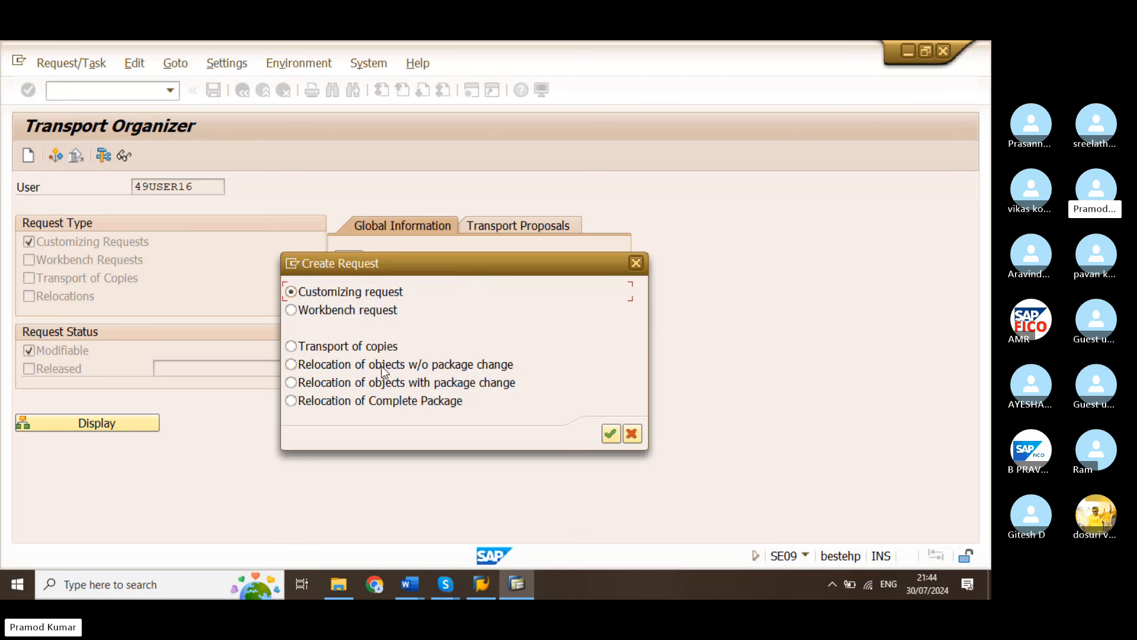
{"action": "left_click", "coordinate": [608, 437]}
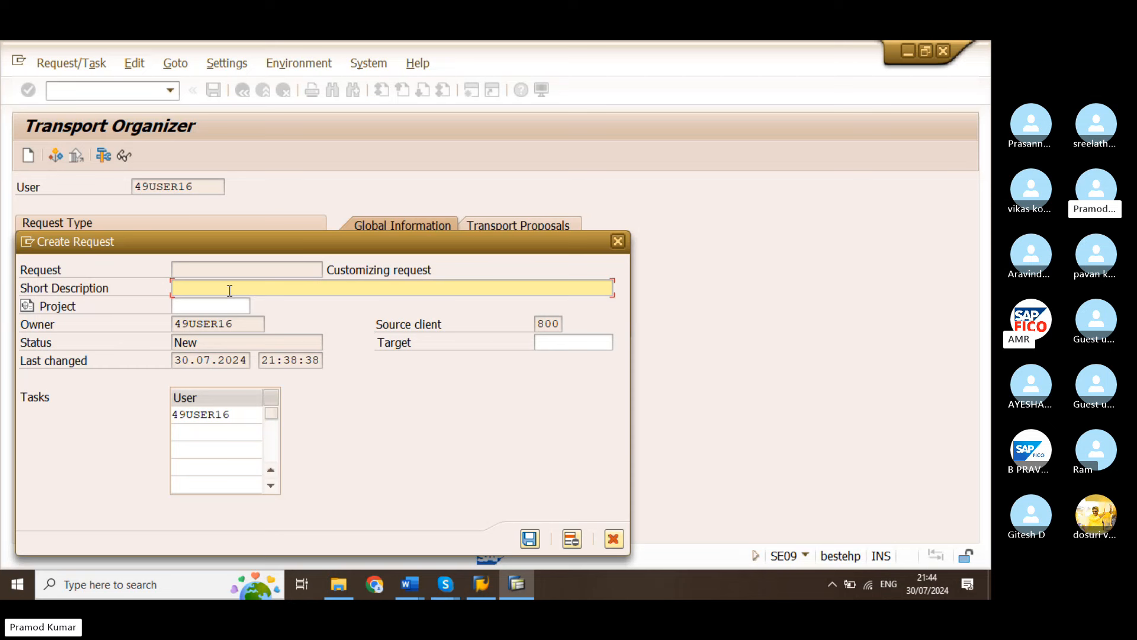
{"action": "type", "text": "DEFINE GROUP "}
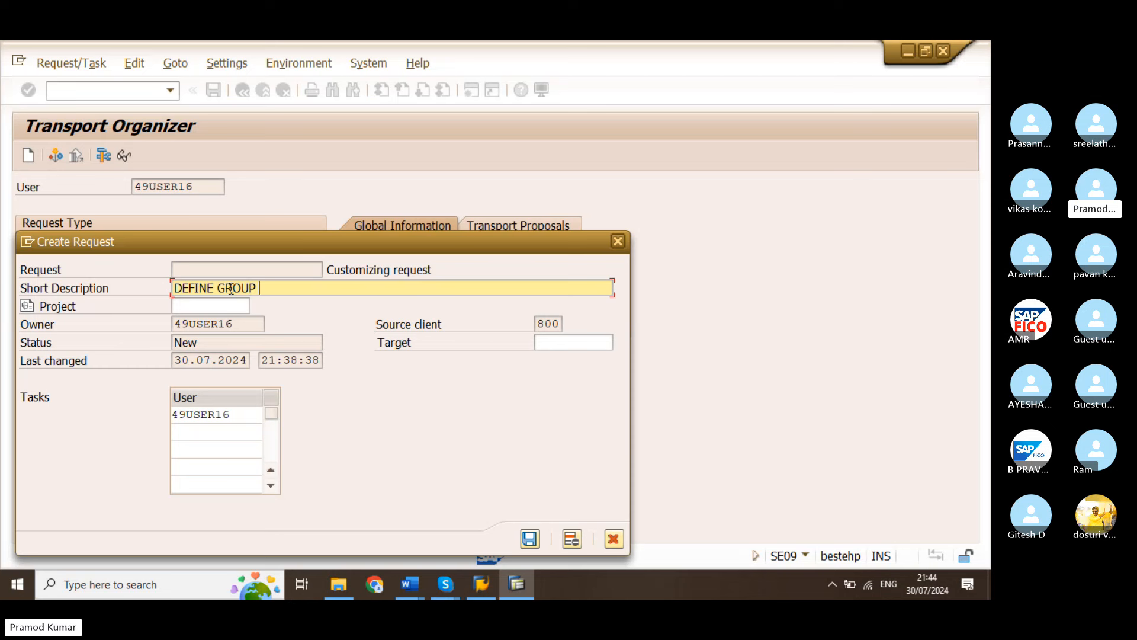
{"action": "type", "text": "OF COMPANY"}
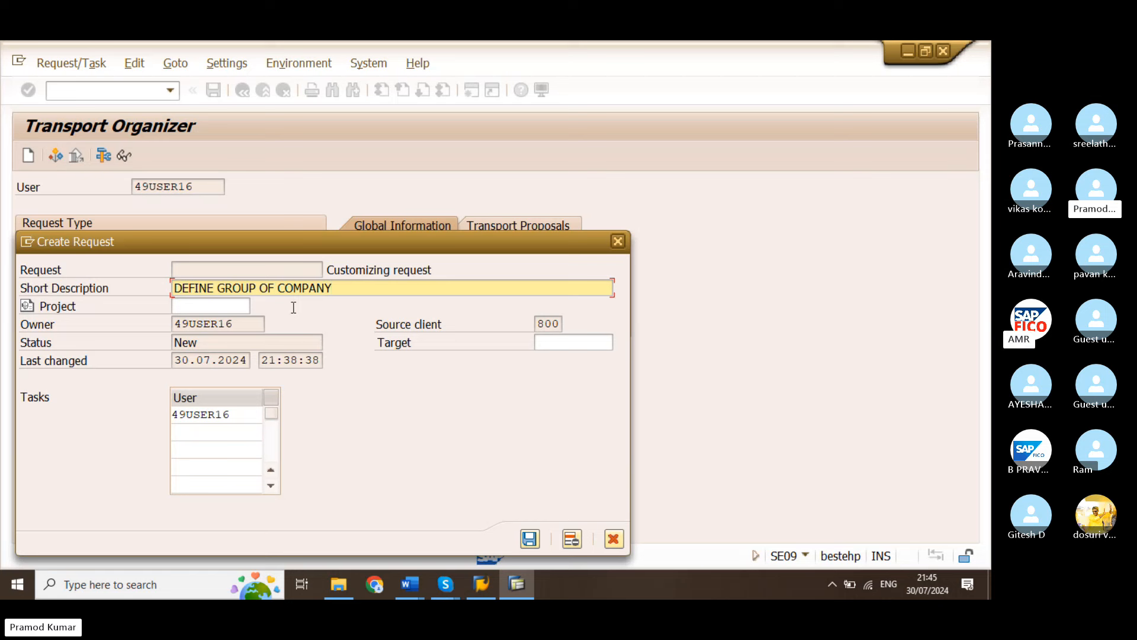
{"action": "left_click", "coordinate": [530, 540]}
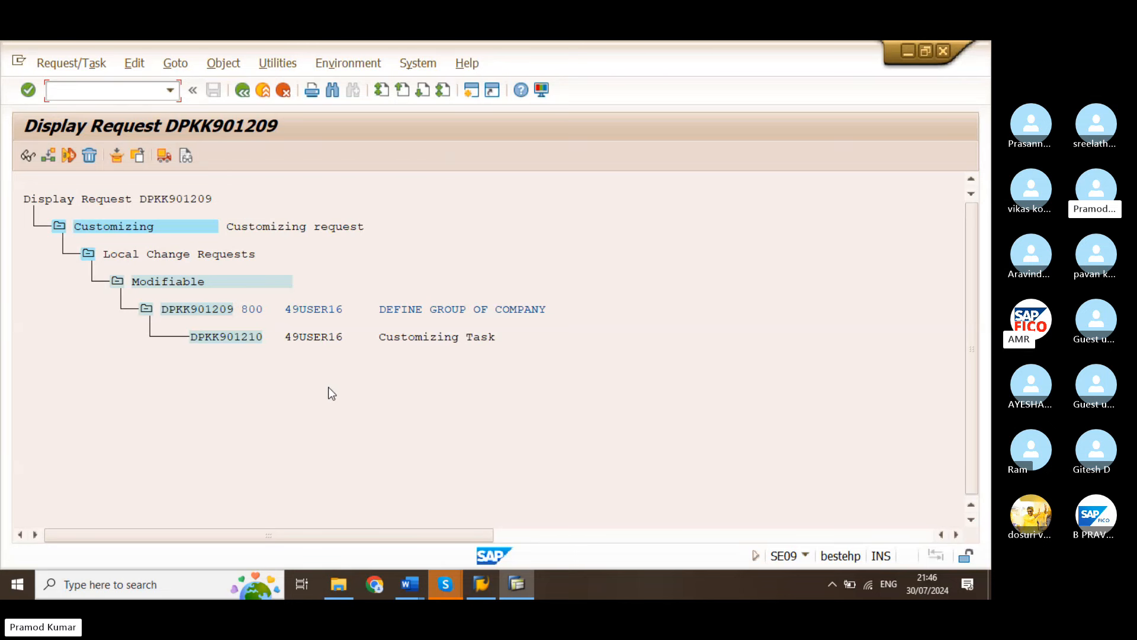
Open an additional SAP session and start transaction OX15 to maintain internal trading partners
{"action": "left_click", "coordinate": [472, 91]}
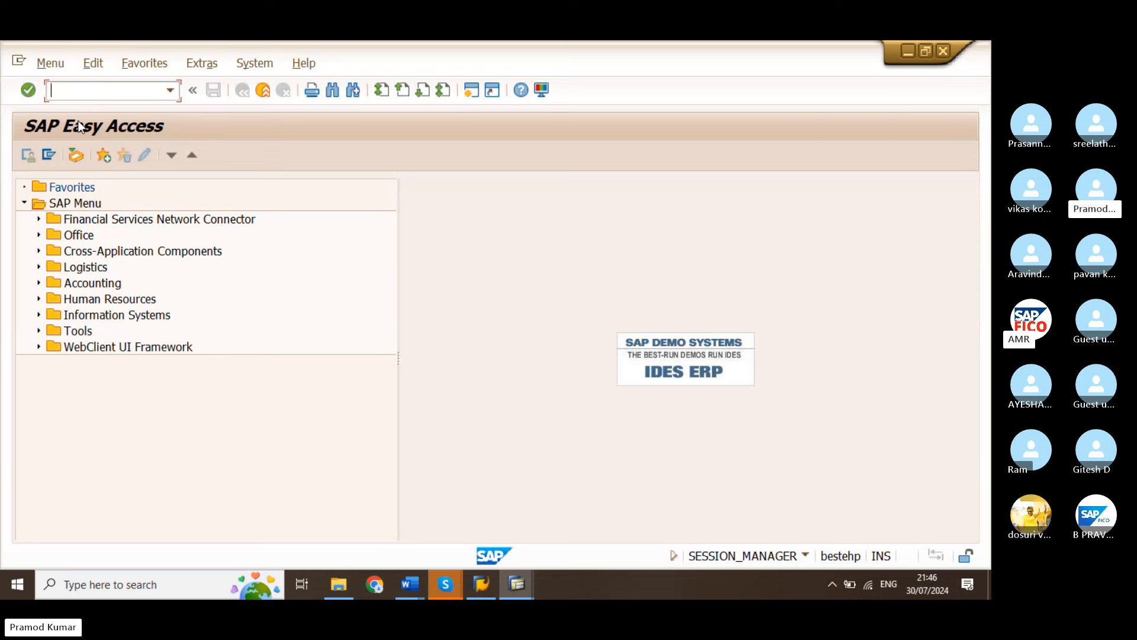
{"action": "type", "text": "OX15"}
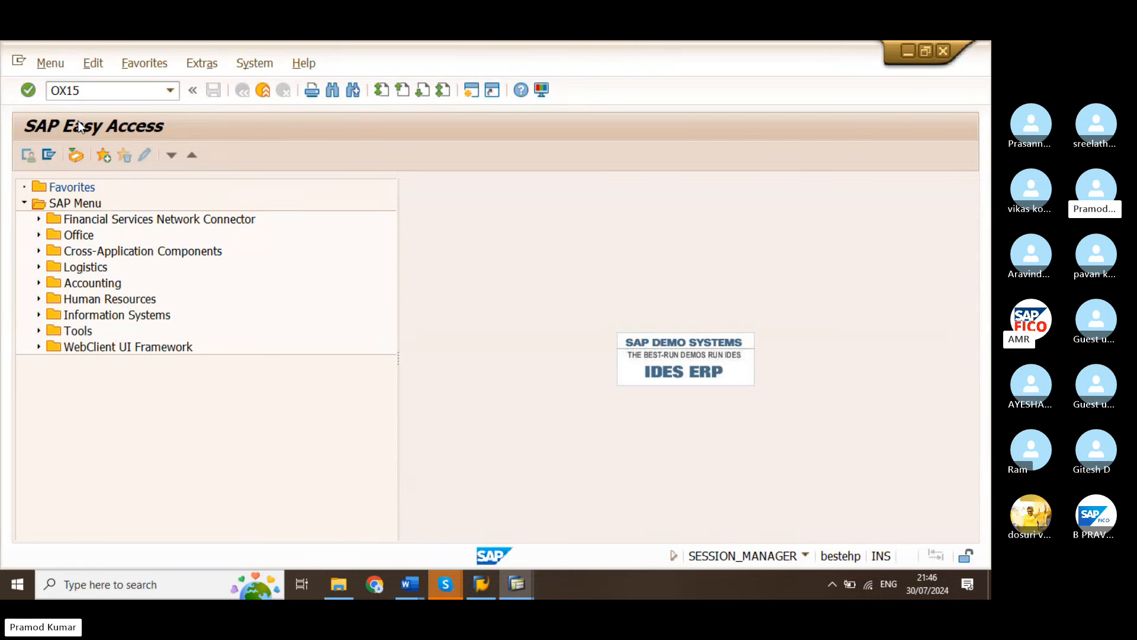
{"action": "key", "text": "Return"}
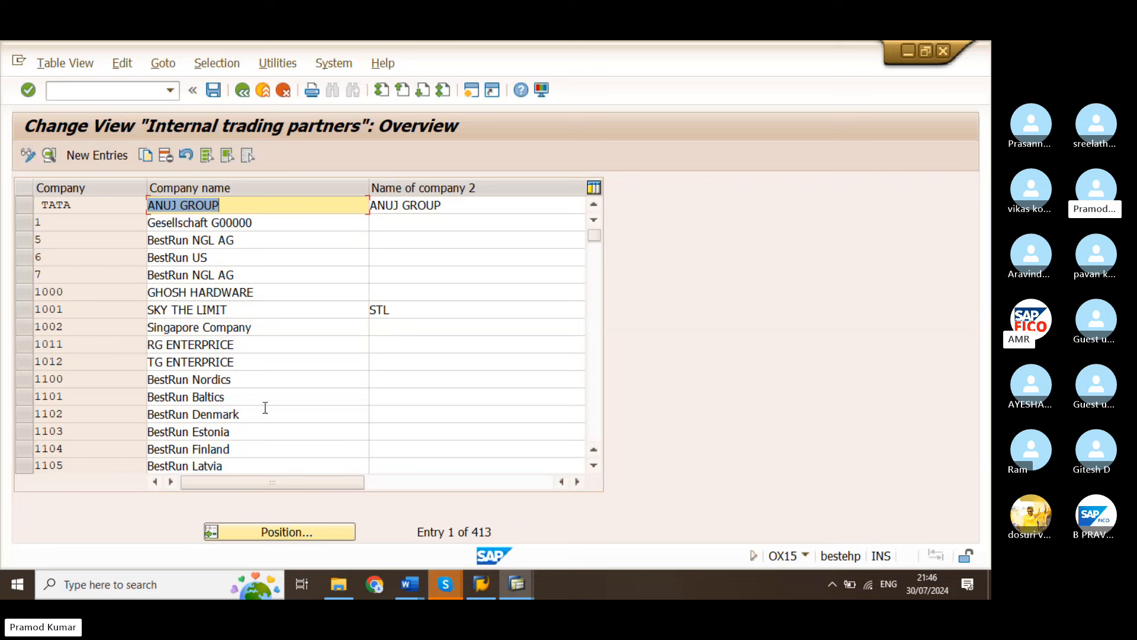
Start a new company entry with AM66 as both the company code and the company name
{"action": "left_click", "coordinate": [97, 154]}
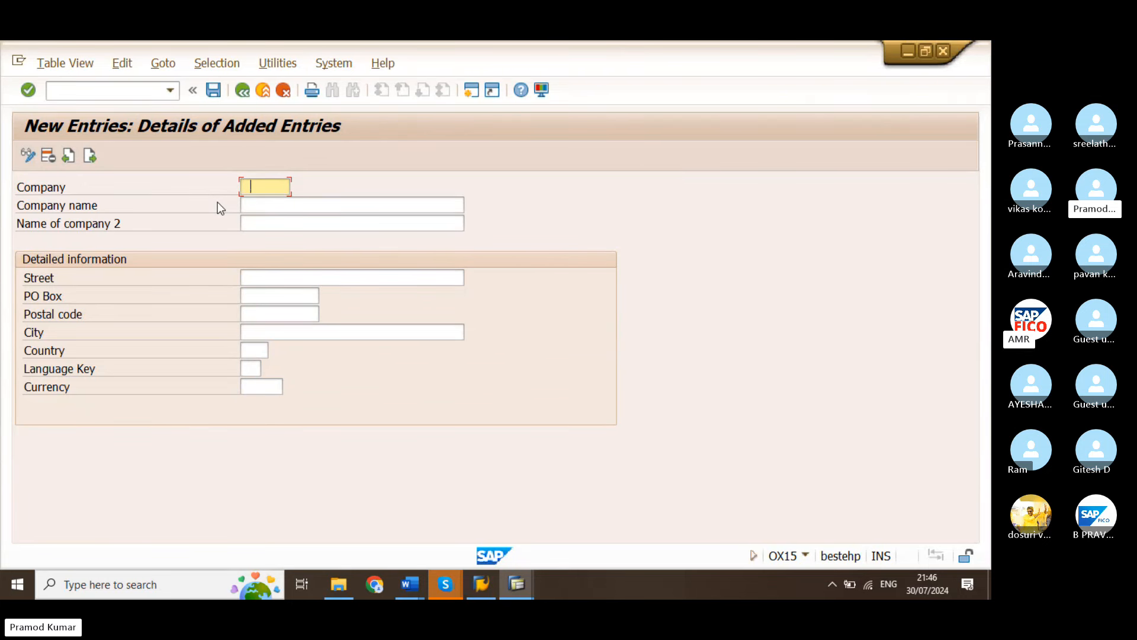
{"action": "type", "text": "AM66"}
{"action": "key", "text": "Tab"}
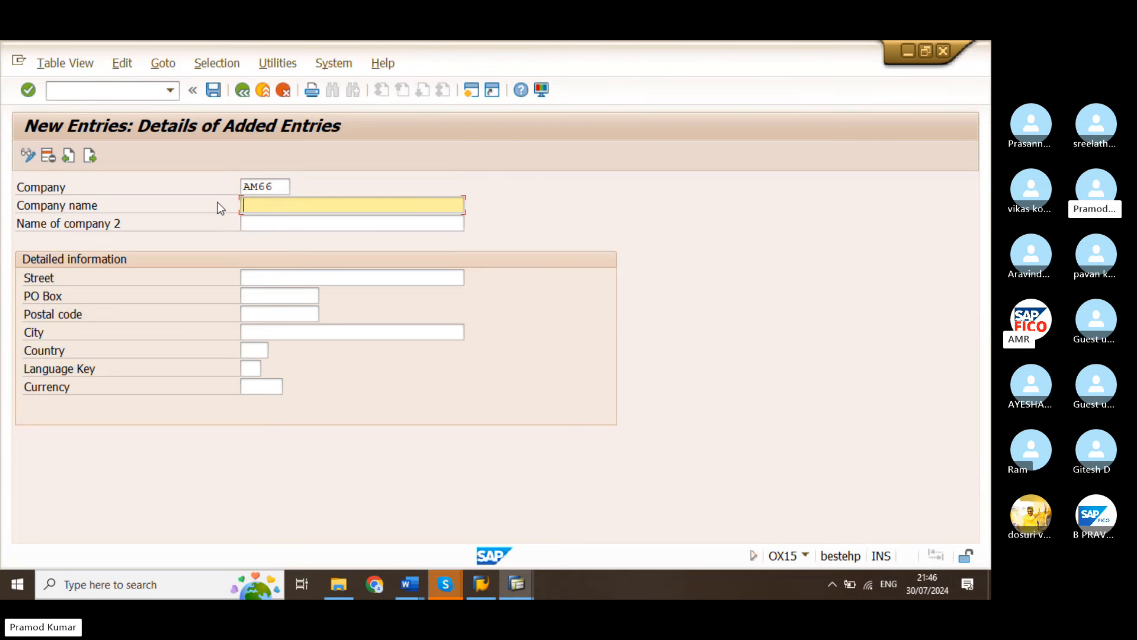
{"action": "type", "text": "AM66"}
{"action": "key", "text": "Tab"}
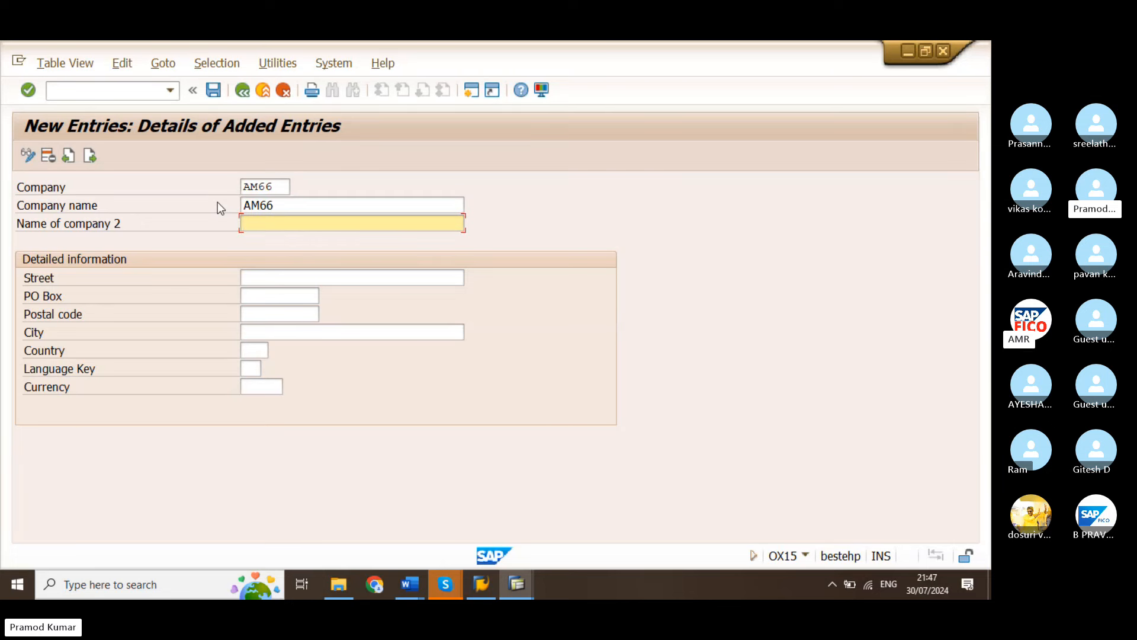
Fill in the street, PO box and postal code in the detailed information of company AM66
{"action": "key", "text": "Tab"}
{"action": "key", "text": "Tab"}
{"action": "key", "text": "shift+Tab"}
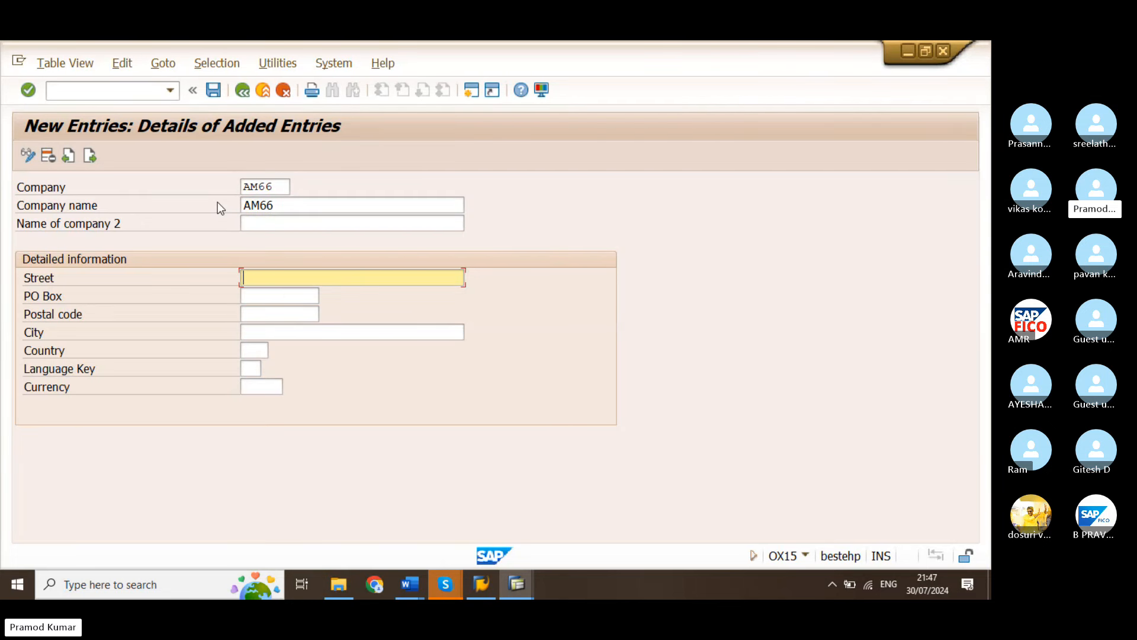
{"action": "type", "text": "6-6-666"}
{"action": "left_click", "coordinate": [251, 295]}
{"action": "type", "text": "5"}
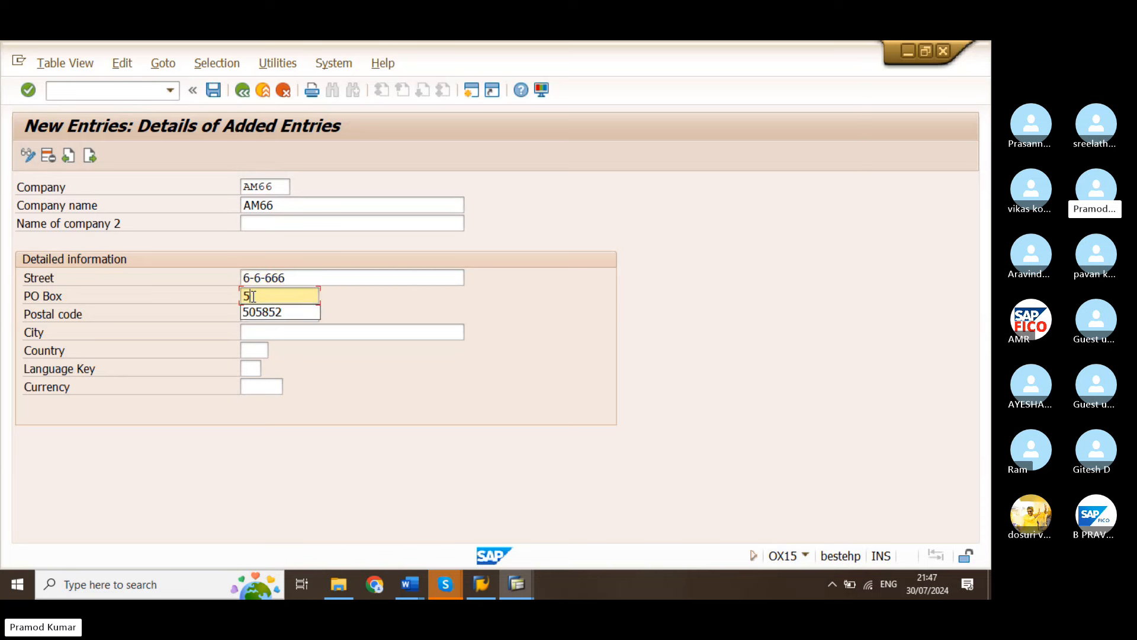
{"action": "type", "text": "65656"}
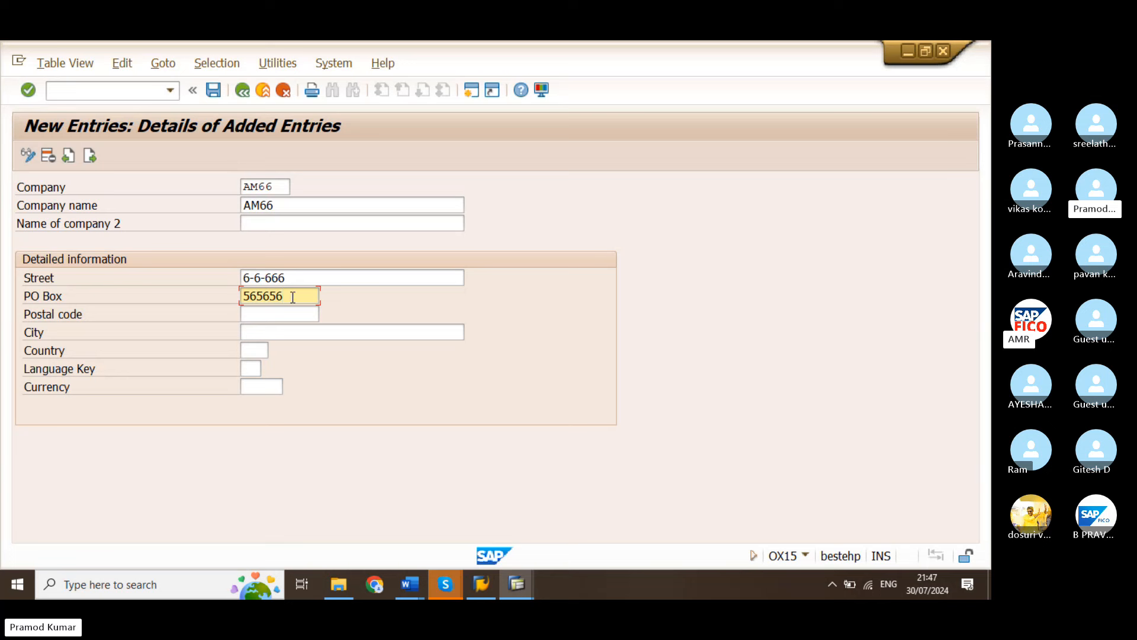
{"action": "left_click", "coordinate": [266, 313]}
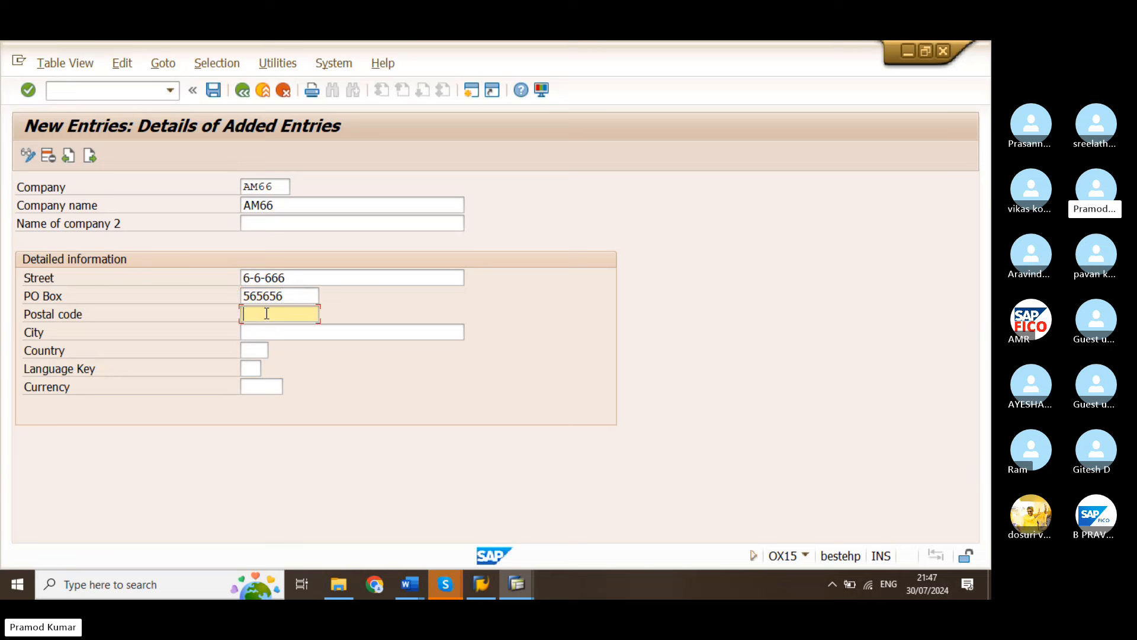
{"action": "type", "text": "565656"}
Set the company's city to HYDERABAD, country to IN, language key to EN and currency to INR
{"action": "left_click", "coordinate": [244, 329]}
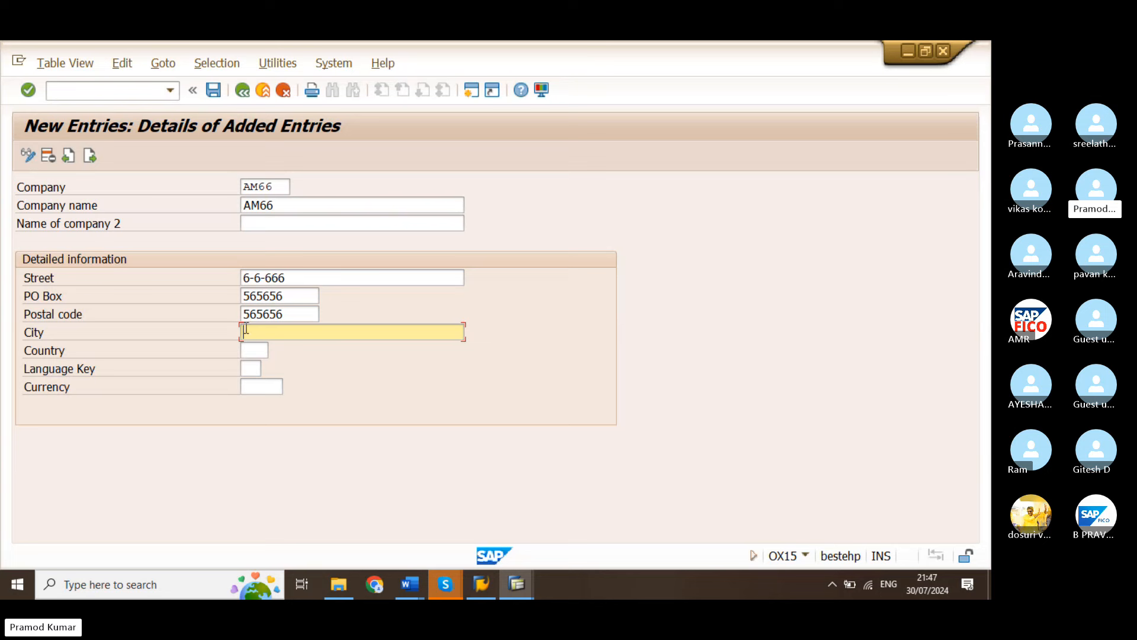
{"action": "type", "text": "HYD"}
{"action": "left_click", "coordinate": [303, 350]}
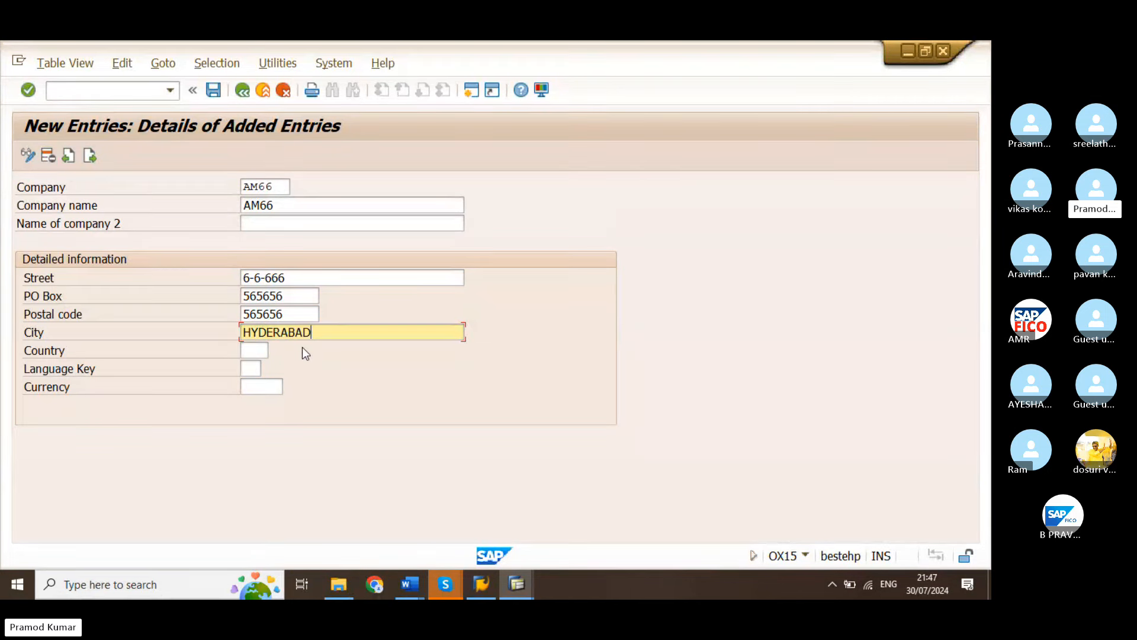
{"action": "left_click", "coordinate": [253, 350]}
{"action": "type", "text": "IN"}
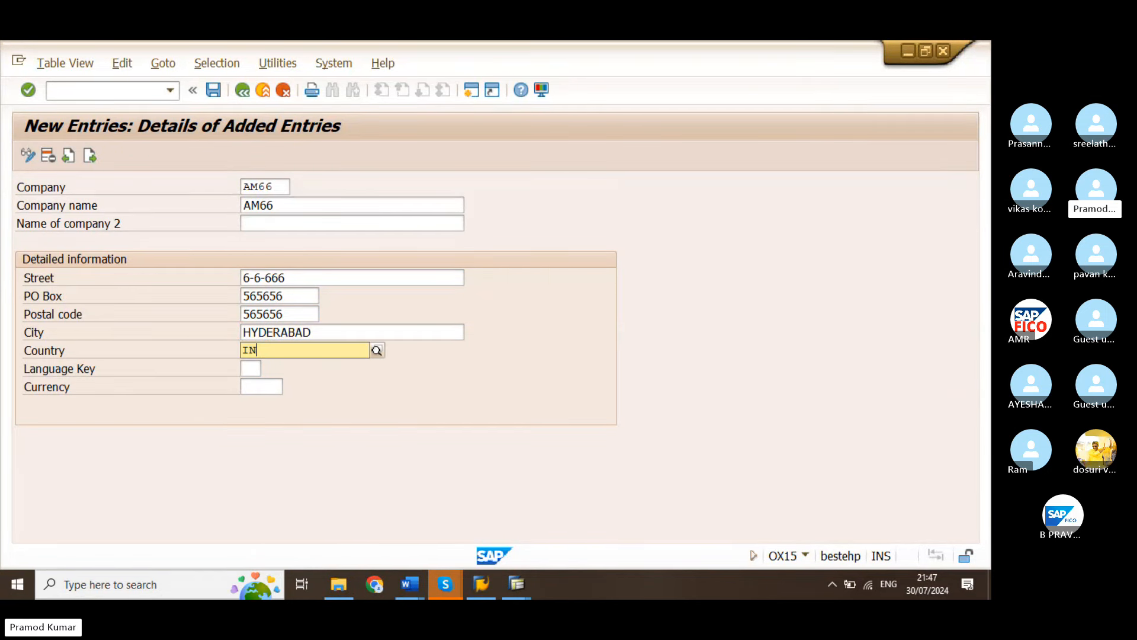
{"action": "left_click", "coordinate": [273, 382]}
{"action": "left_click", "coordinate": [255, 369]}
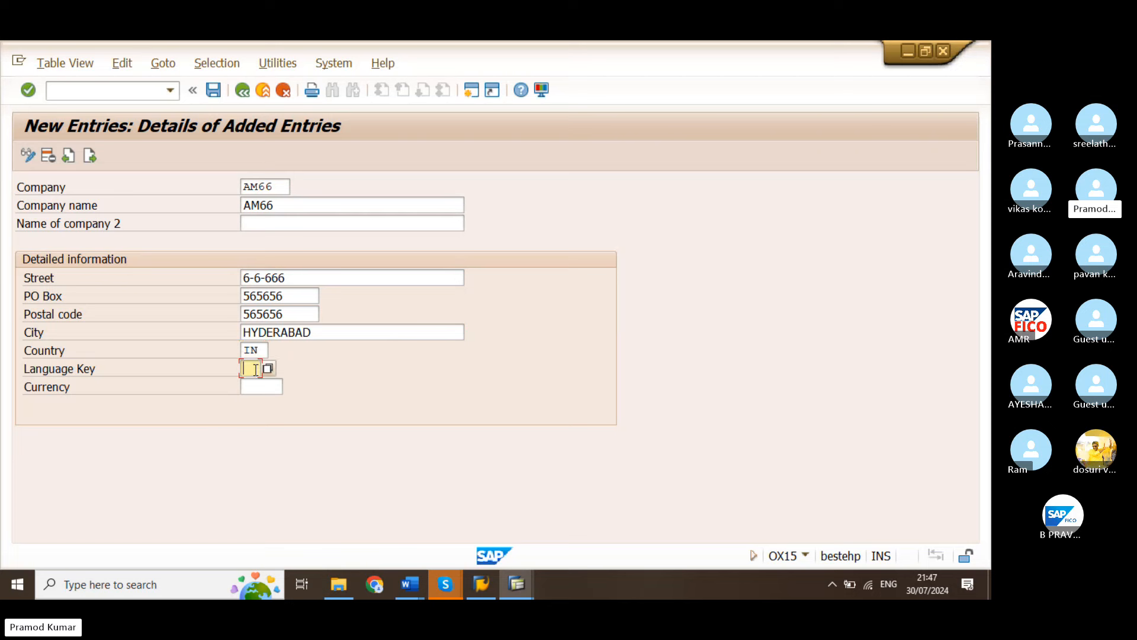
{"action": "type", "text": "EN"}
{"action": "left_click", "coordinate": [275, 393]}
{"action": "type", "text": "INR"}
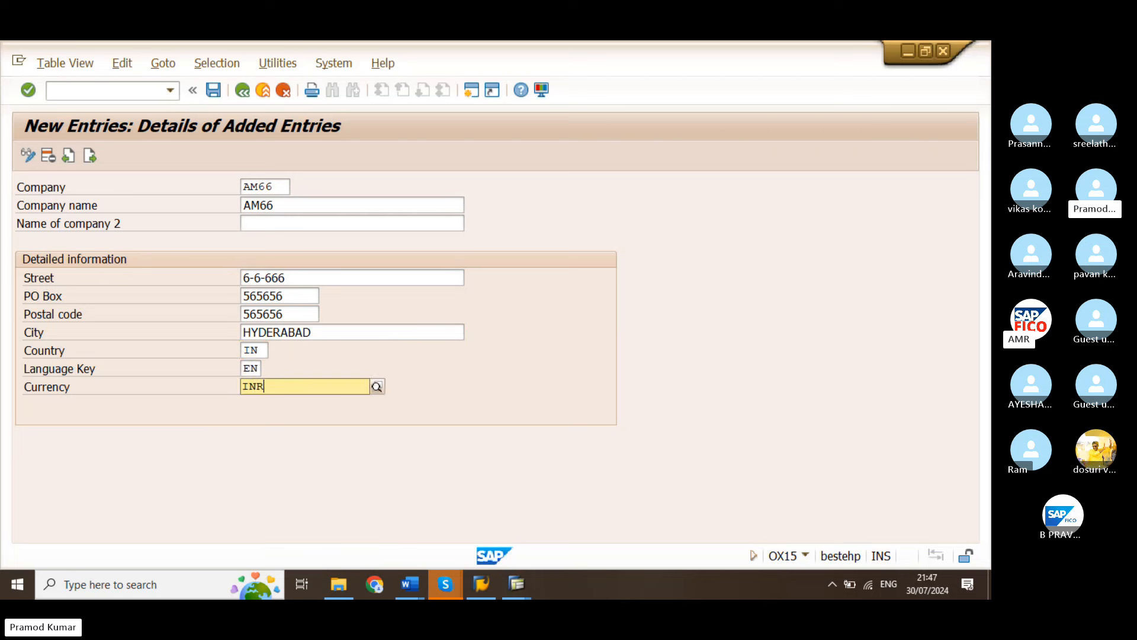
{"action": "left_click", "coordinate": [282, 414]}
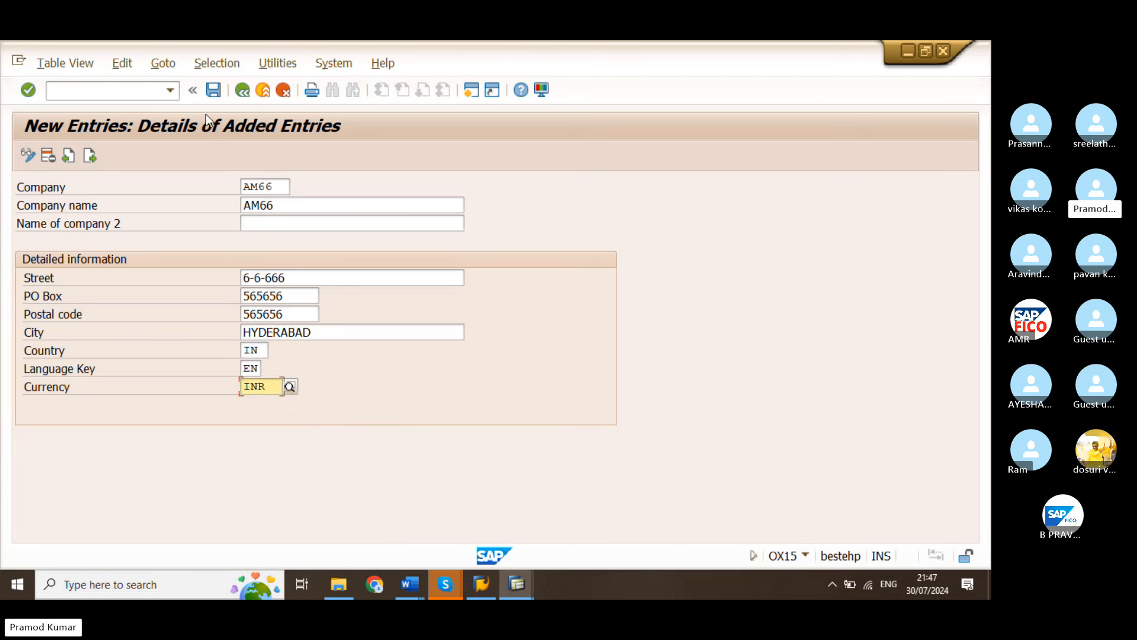
Save the company entry and choose the own request DEFINE GROUP OF COMPANY for recording the change
{"action": "left_click", "coordinate": [212, 90]}
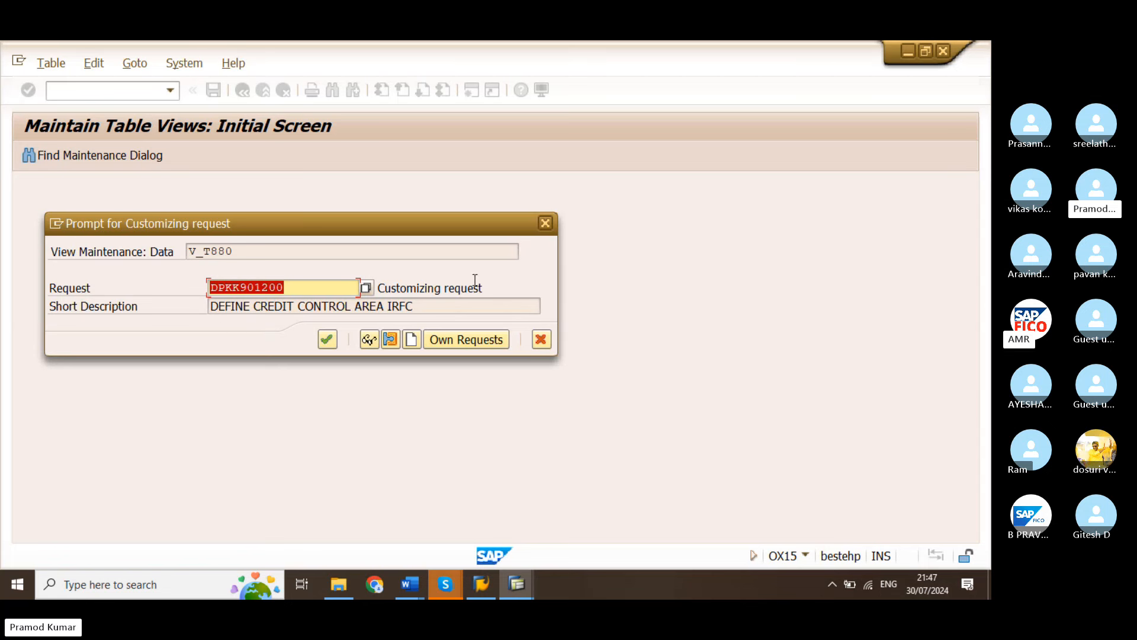
{"action": "left_click", "coordinate": [445, 585]}
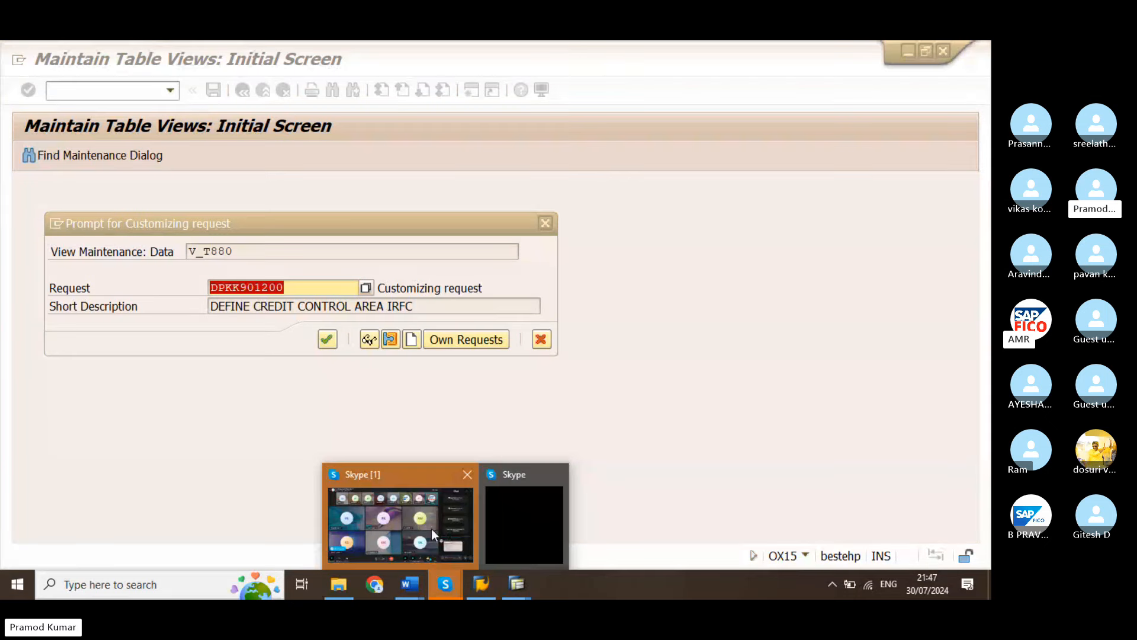
{"action": "left_click", "coordinate": [465, 340]}
{"action": "left_click", "coordinate": [466, 340]}
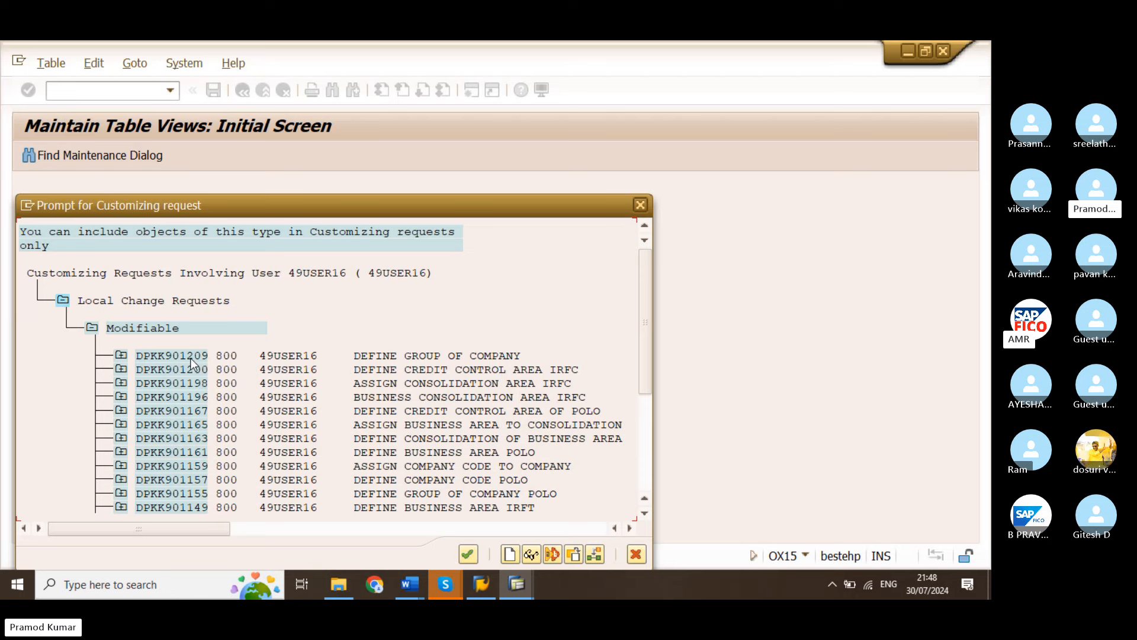
{"action": "double_click", "coordinate": [172, 355]}
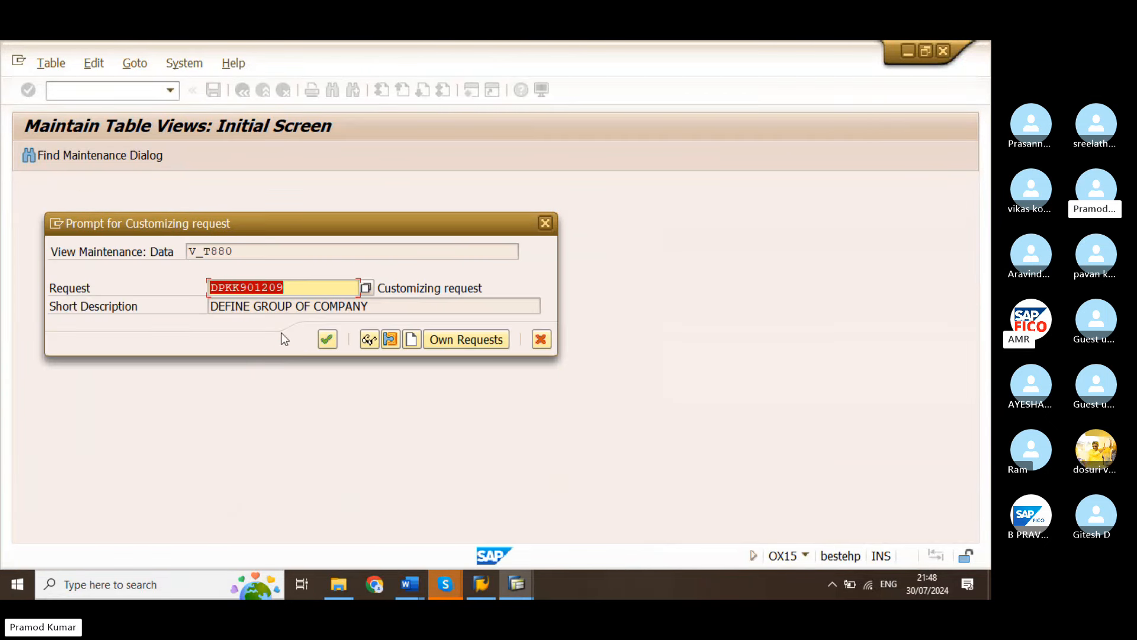
{"action": "left_click", "coordinate": [298, 286]}
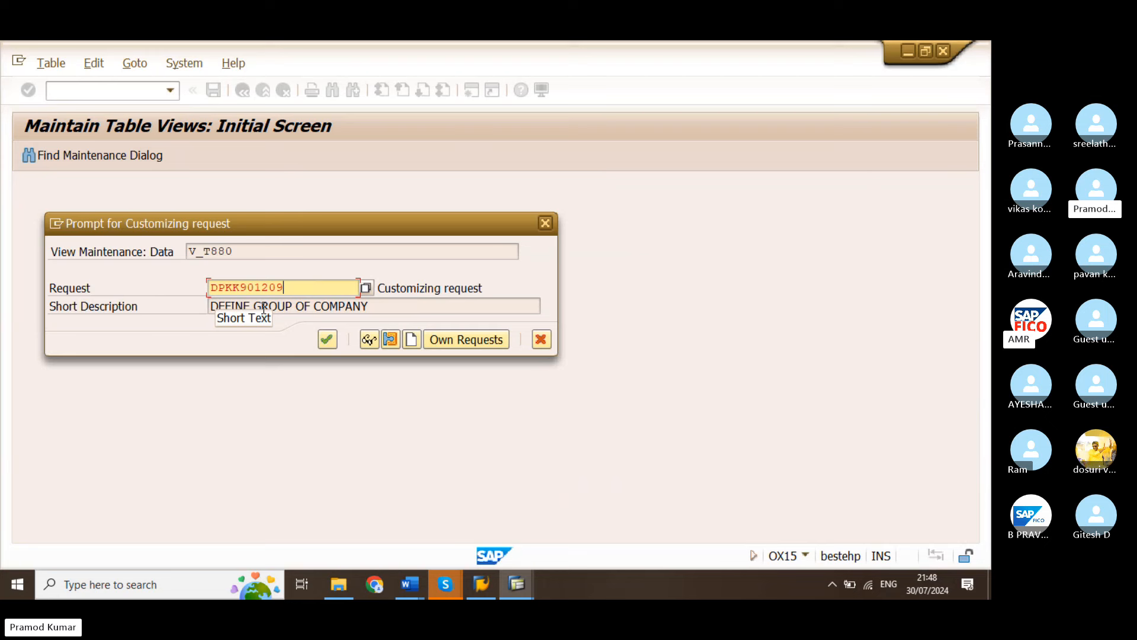
Reselect the DEFINE GROUP OF COMPANY request through its customizing task in the own requests and confirm saving to it
{"action": "left_click", "coordinate": [450, 339]}
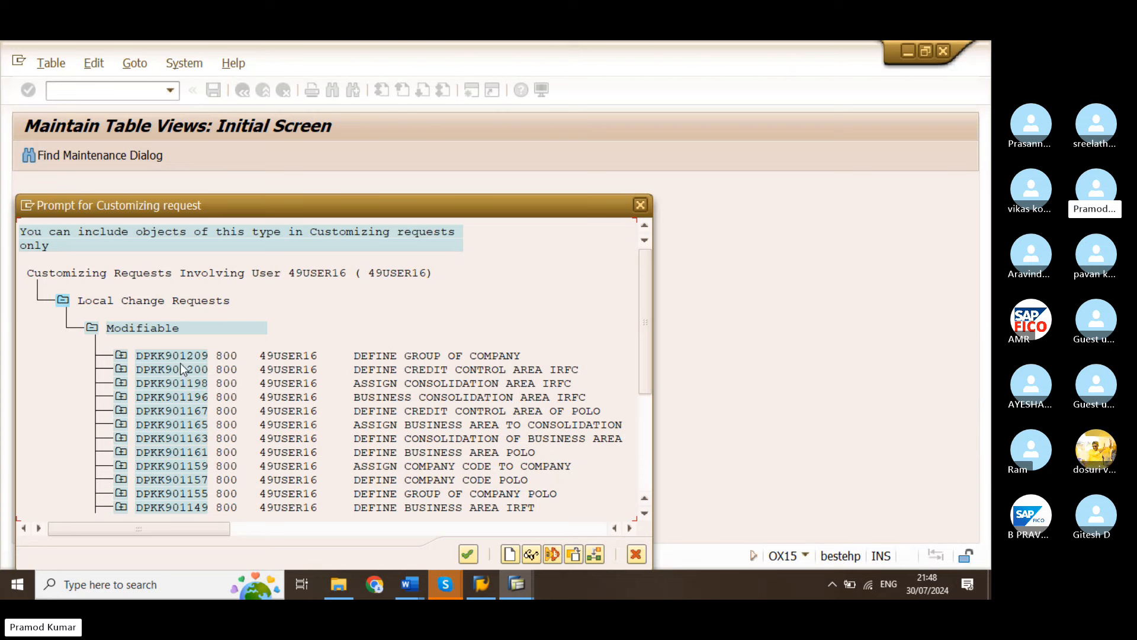
{"action": "left_click", "coordinate": [119, 358]}
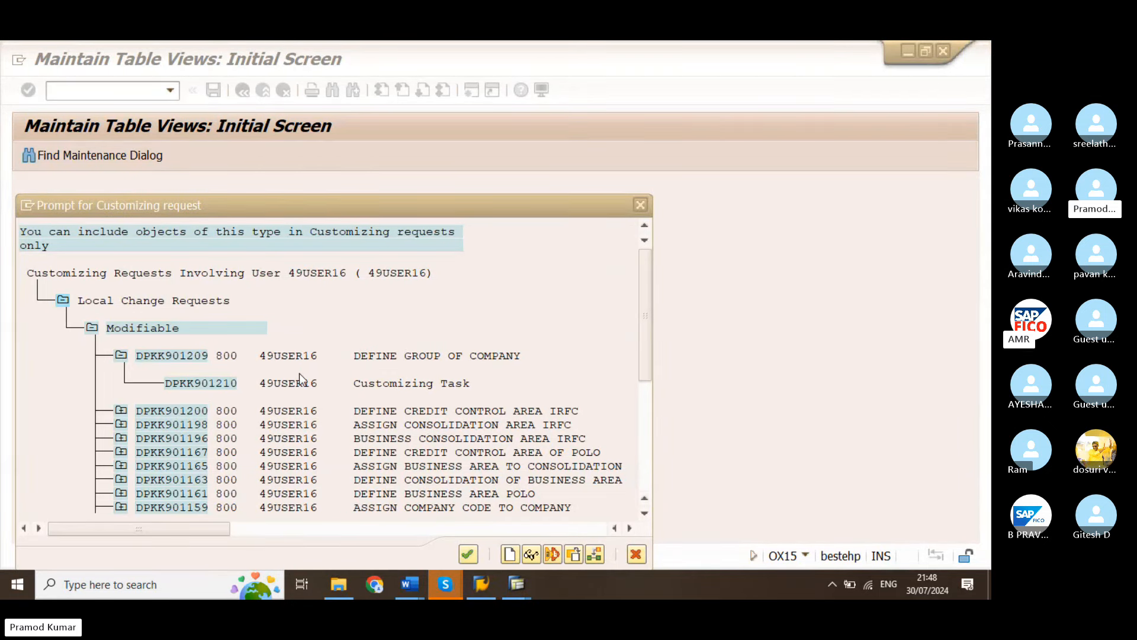
{"action": "left_click", "coordinate": [224, 384]}
{"action": "double_click", "coordinate": [224, 385]}
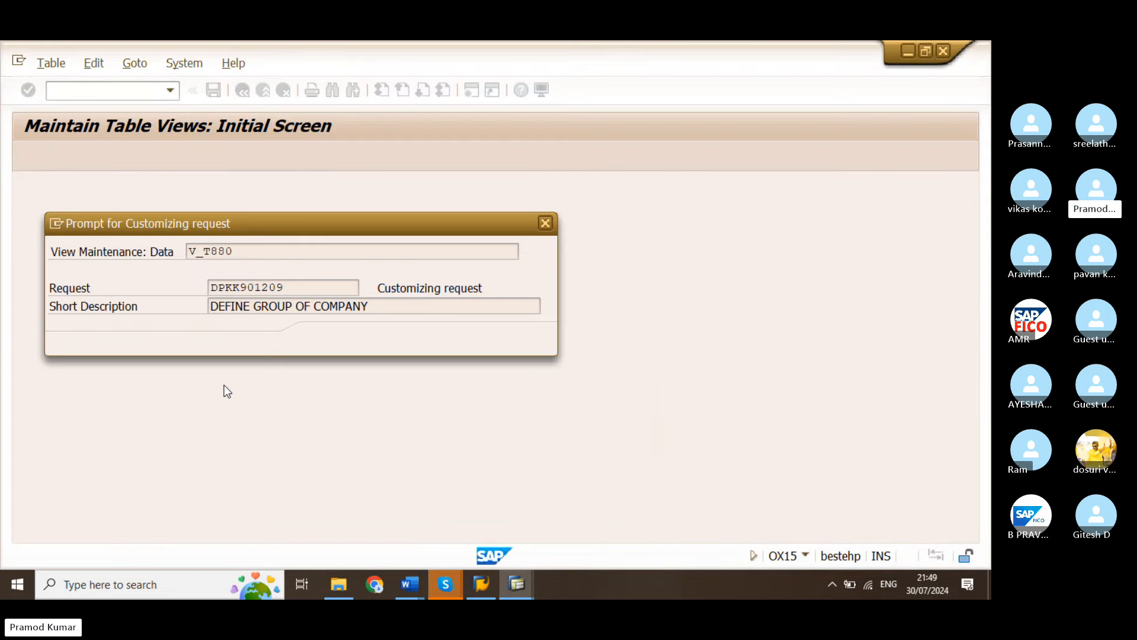
{"action": "left_click", "coordinate": [292, 288]}
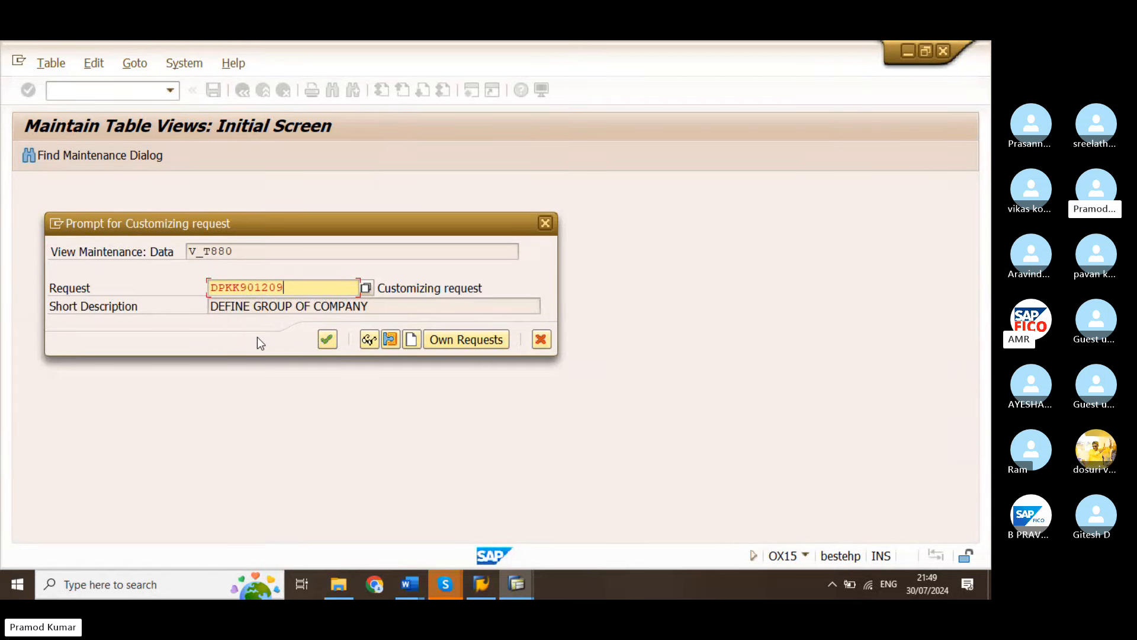
{"action": "key", "text": "Return"}
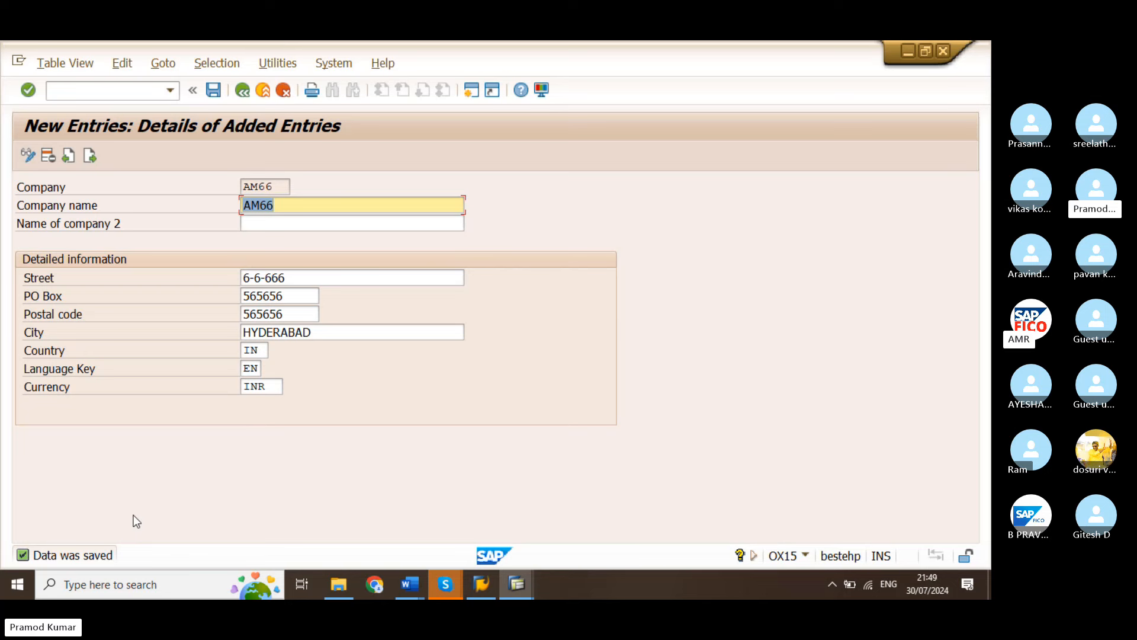
Switch back to the session displaying the DEFINE GROUP OF COMPANY customizing request
{"action": "left_click", "coordinate": [503, 587]}
{"action": "left_click", "coordinate": [451, 547]}
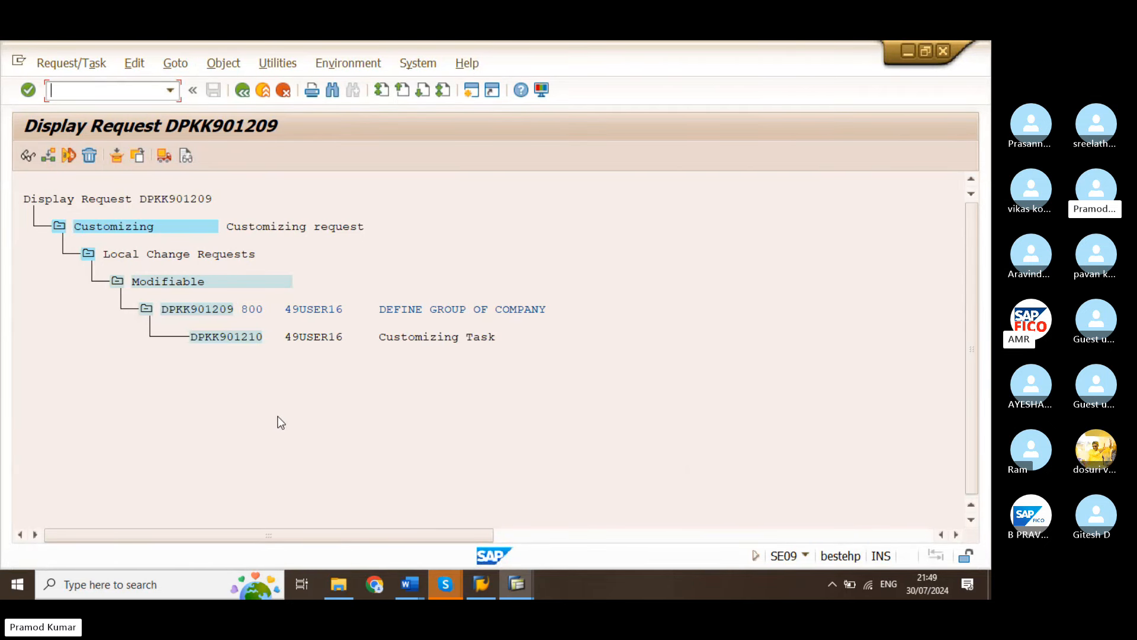
List the modifiable customizing requests in the Transport Organizer and expand the DEFINE GROUP OF COMPANY request to show its customizing task
{"action": "left_click", "coordinate": [244, 91]}
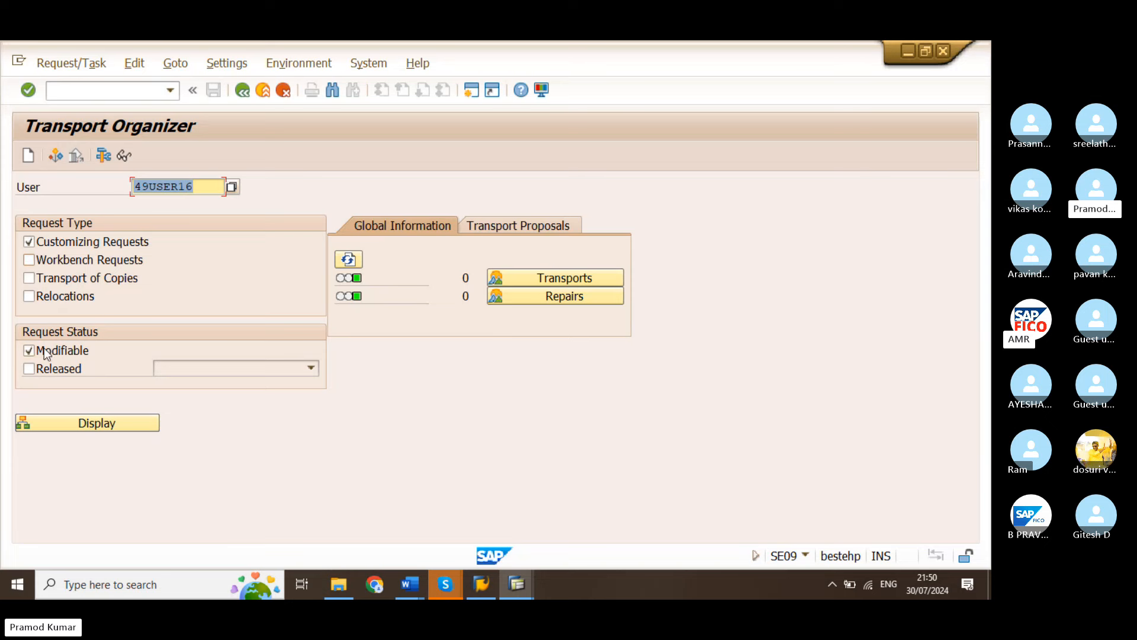
{"action": "left_click", "coordinate": [122, 424]}
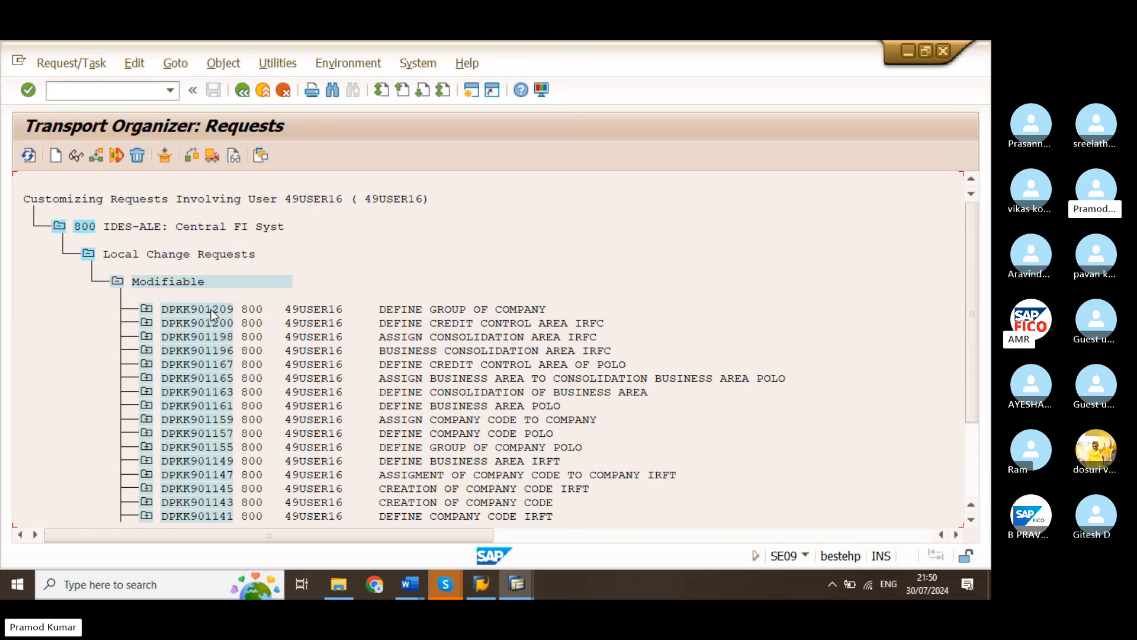
{"action": "left_click", "coordinate": [166, 313]}
{"action": "left_click", "coordinate": [863, 304]}
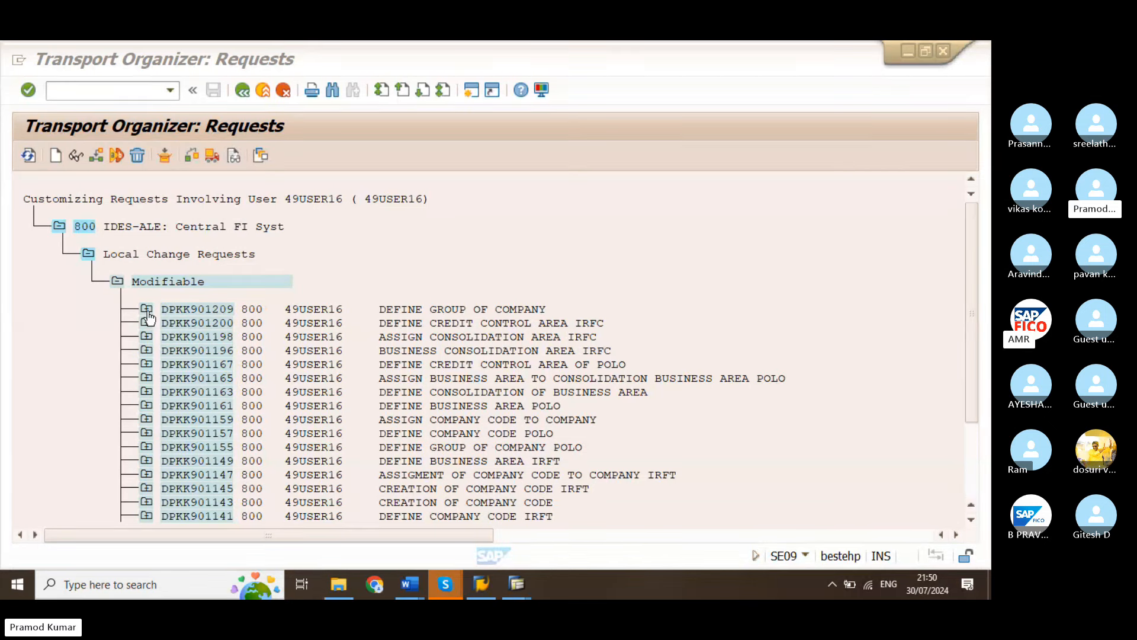
{"action": "left_click", "coordinate": [217, 328]}
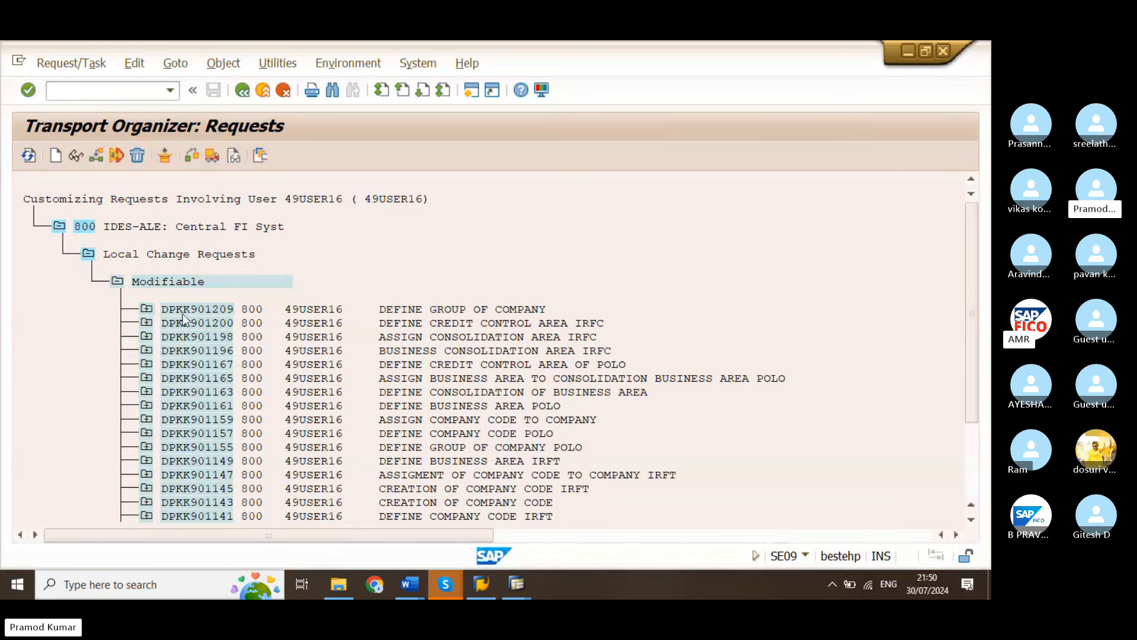
{"action": "left_click", "coordinate": [146, 309]}
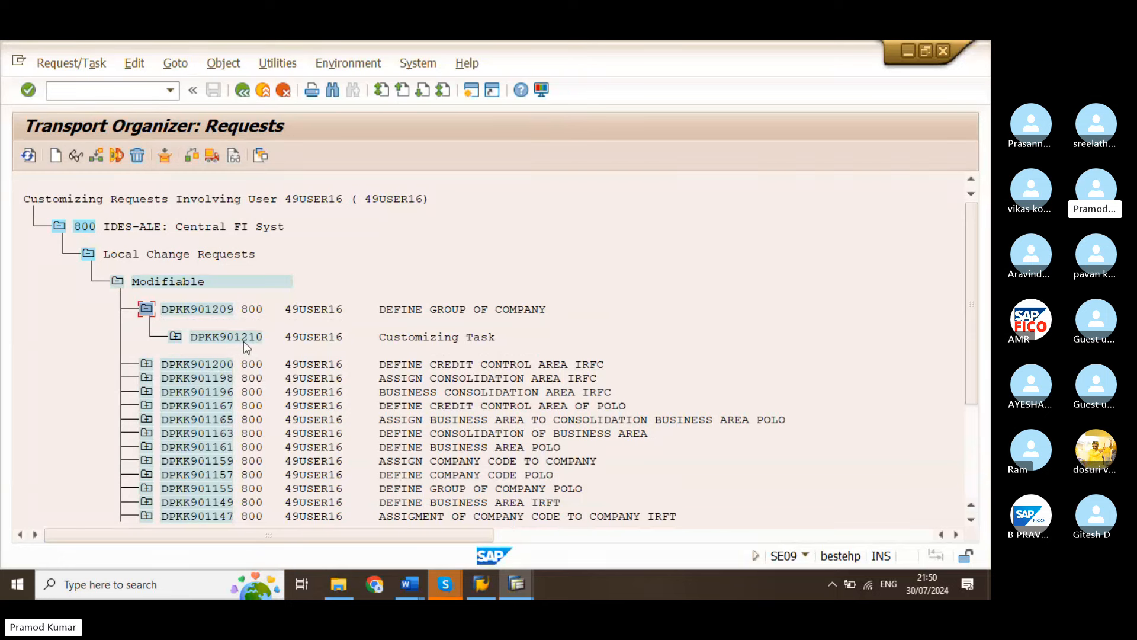
{"action": "left_click", "coordinate": [867, 302]}
{"action": "left_click", "coordinate": [220, 315]}
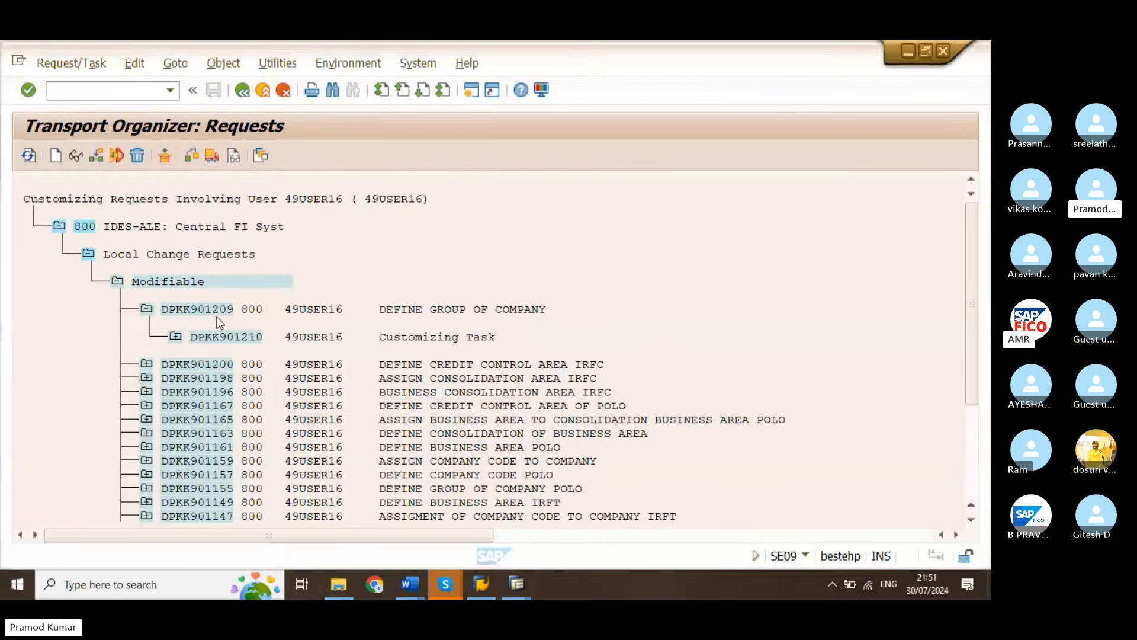
Try to release the DEFINE GROUP OF COMPANY request directly
{"action": "left_click", "coordinate": [211, 309]}
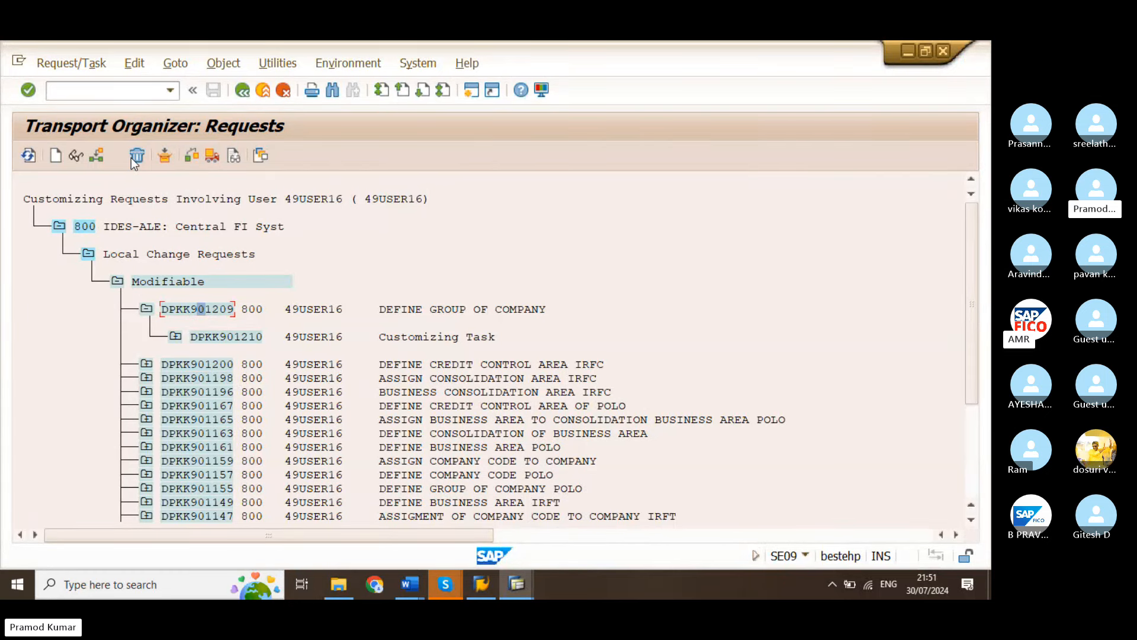
{"action": "left_click", "coordinate": [215, 158]}
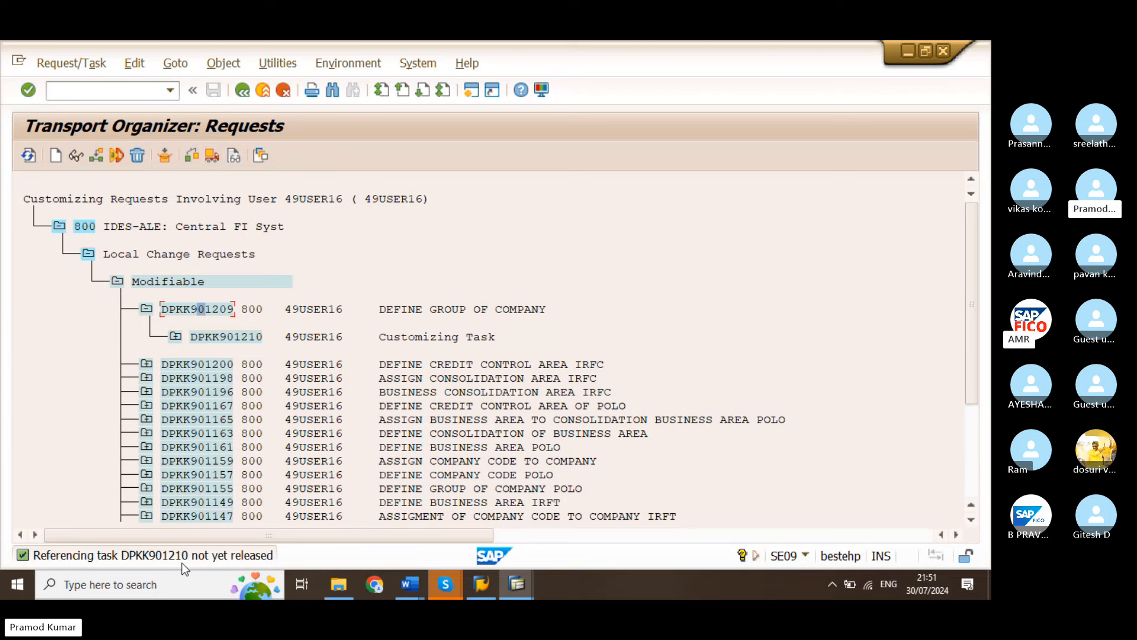
Release the customizing task under DEFINE GROUP OF COMPANY directly, followed by the request itself
{"action": "left_click", "coordinate": [218, 336]}
{"action": "left_click", "coordinate": [212, 155]}
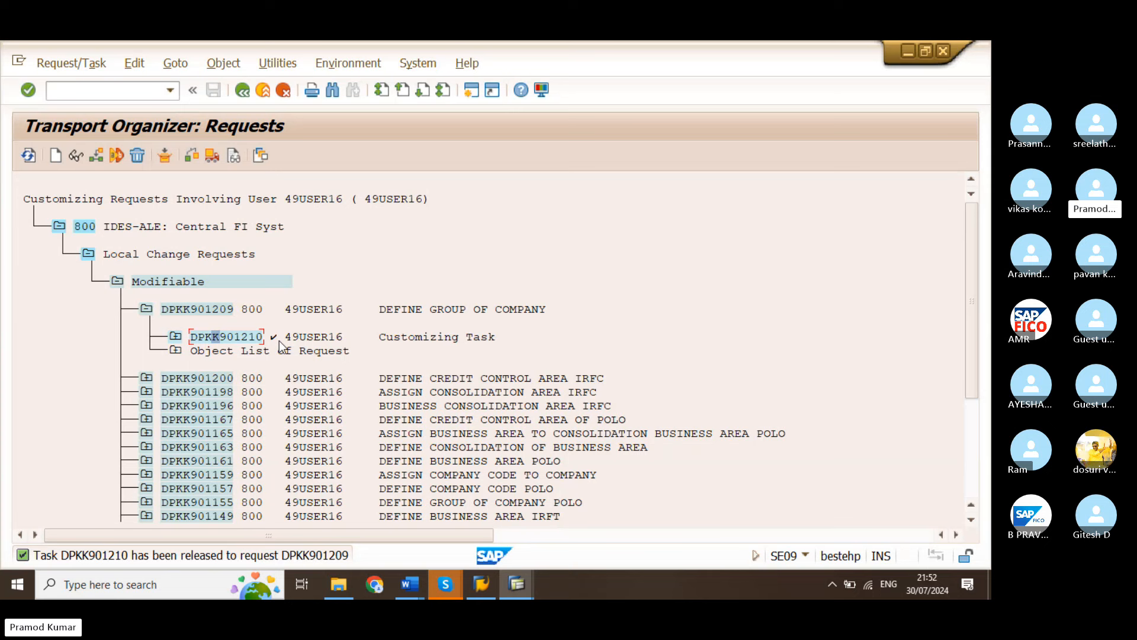
{"action": "left_click", "coordinate": [217, 311]}
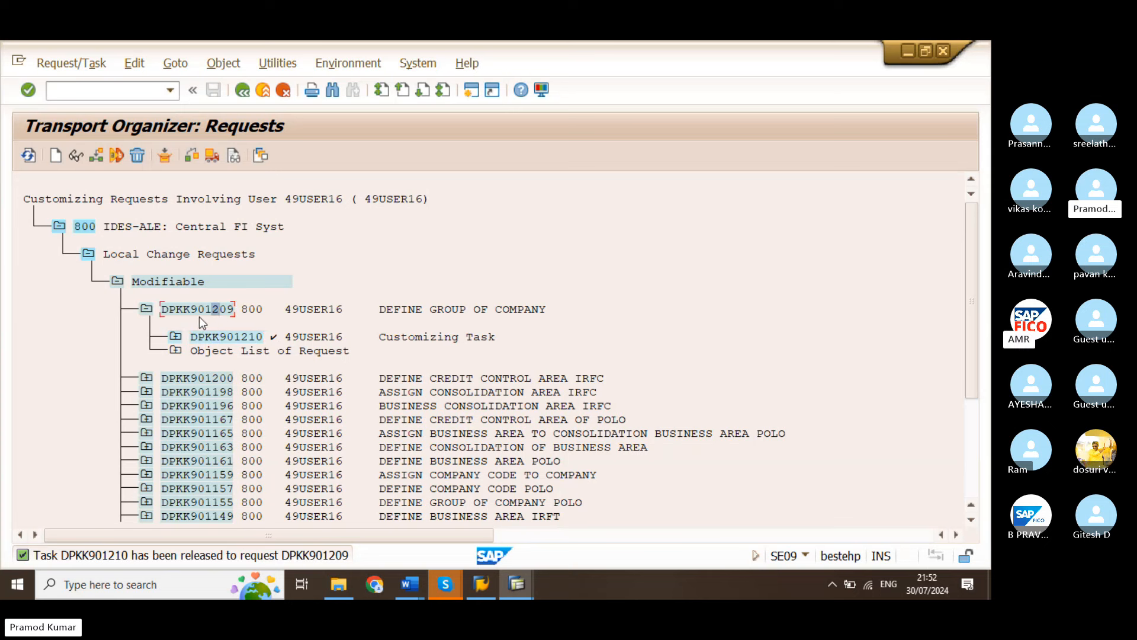
{"action": "left_click", "coordinate": [215, 158]}
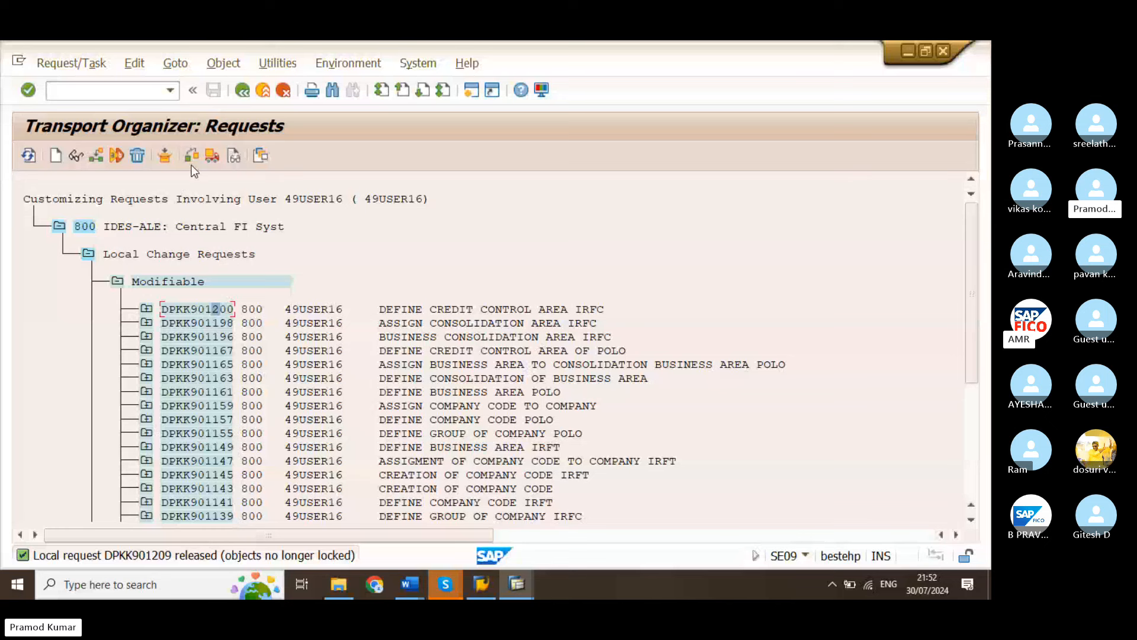
Return to the Transport Organizer selection, restrict the request status to Released only and display the customizing requests
{"action": "left_click", "coordinate": [242, 90]}
{"action": "left_click", "coordinate": [242, 90]}
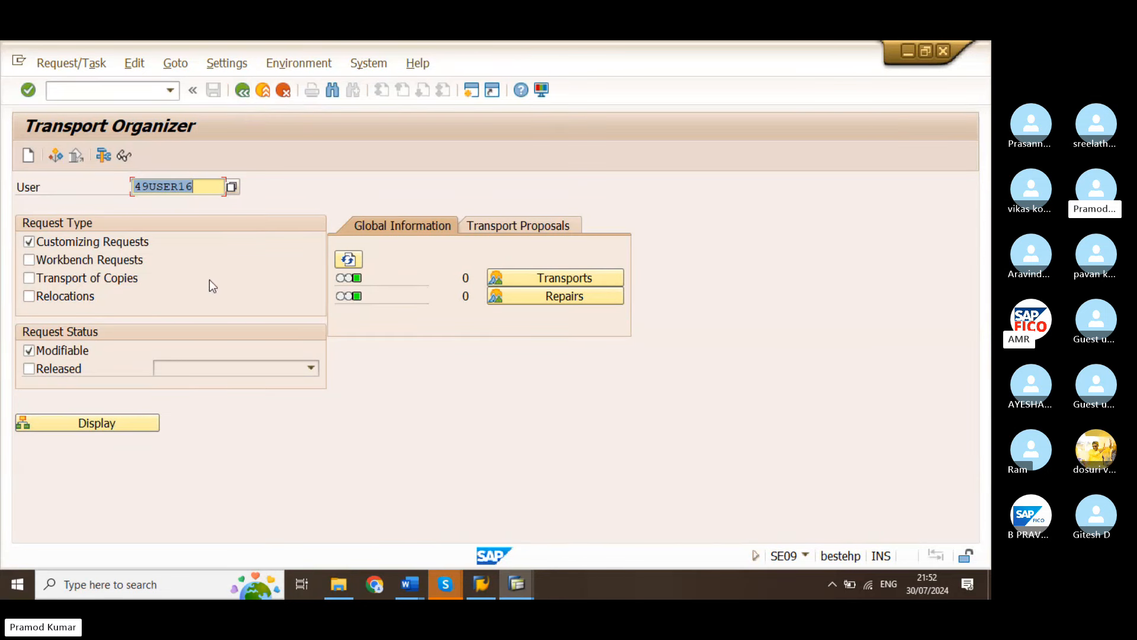
{"action": "left_click", "coordinate": [63, 353]}
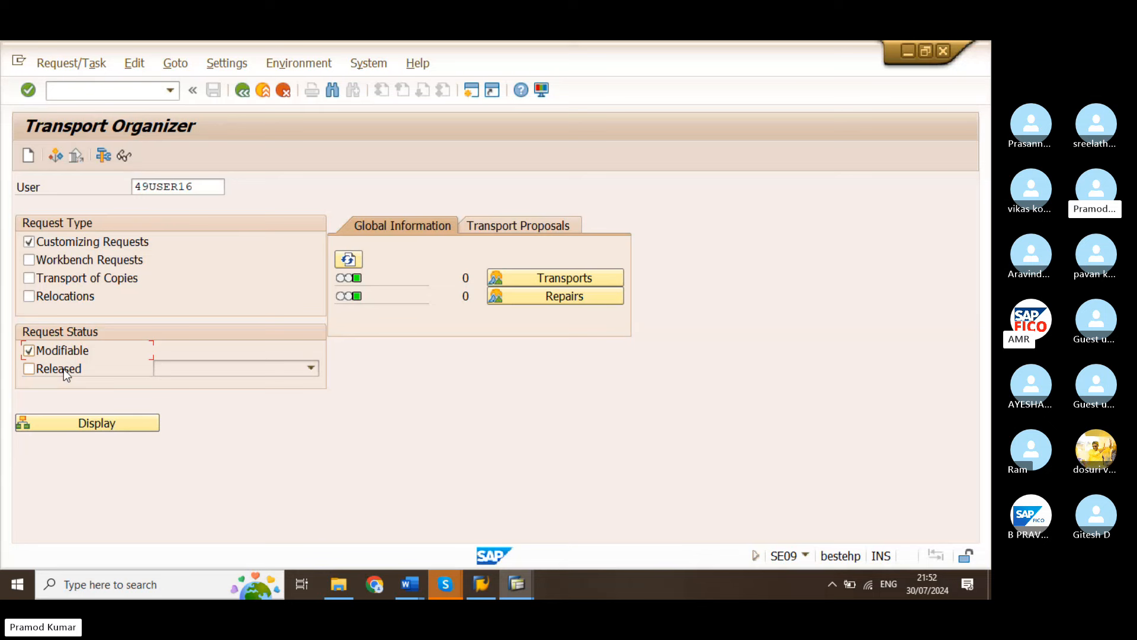
{"action": "left_click", "coordinate": [63, 368]}
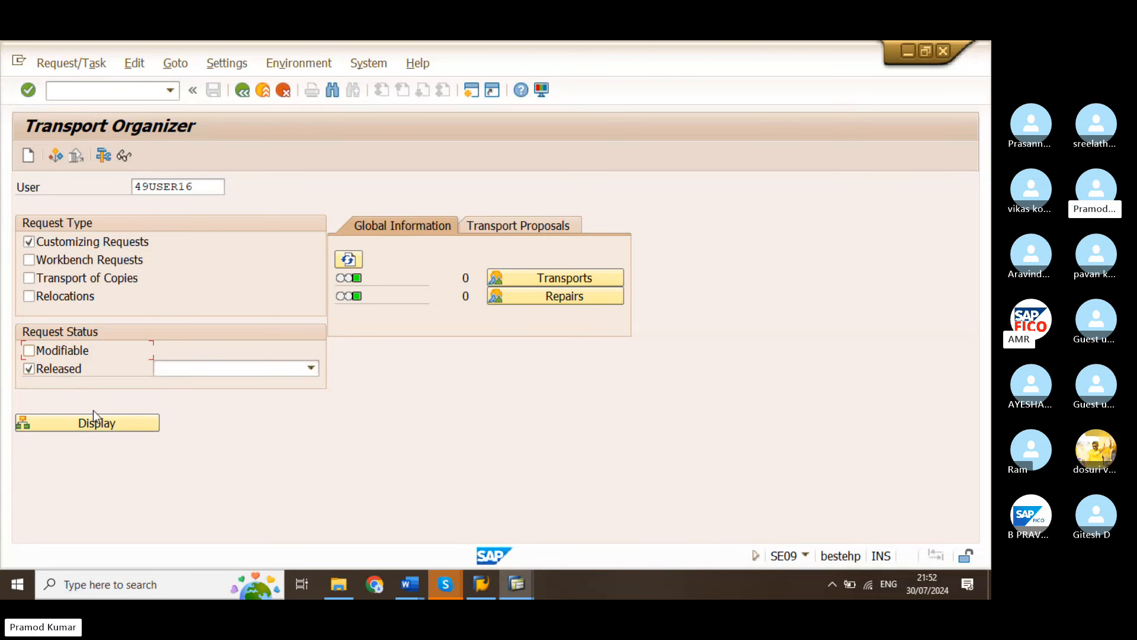
{"action": "left_click", "coordinate": [142, 421]}
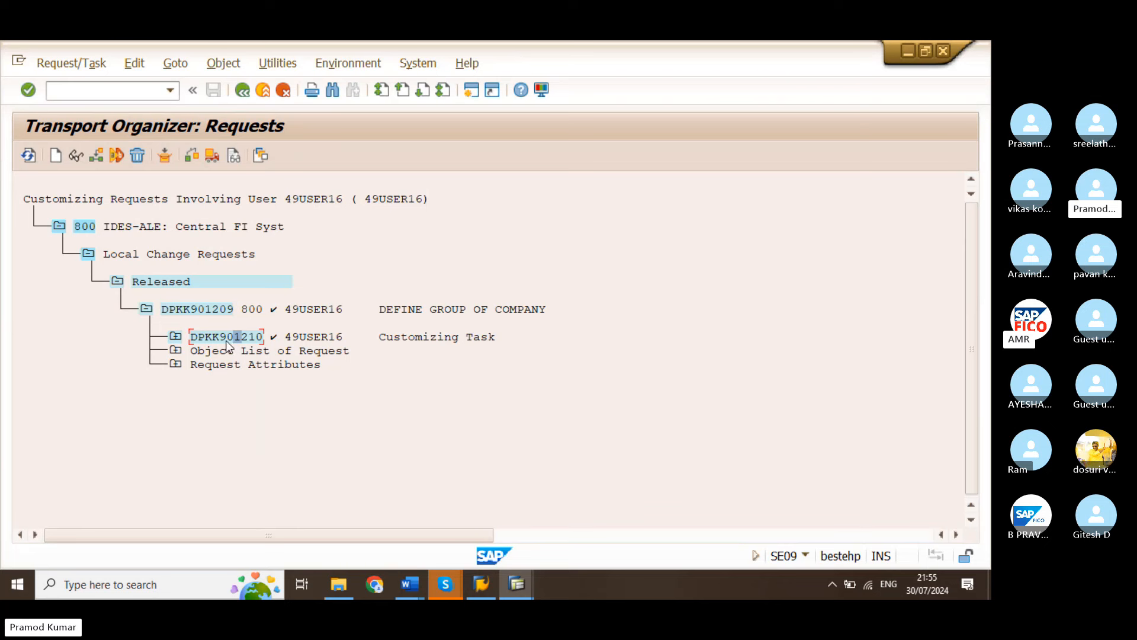
Examine the objects and properties of the customizing task in the released DEFINE GROUP OF COMPANY request
{"action": "left_click", "coordinate": [75, 156]}
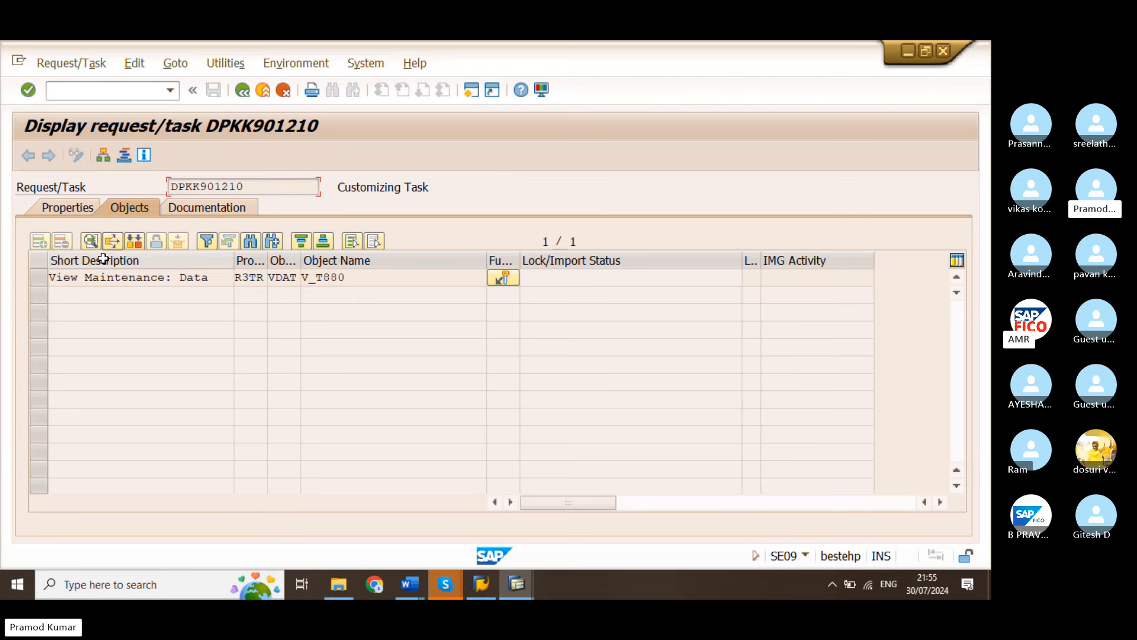
{"action": "left_click", "coordinate": [72, 211]}
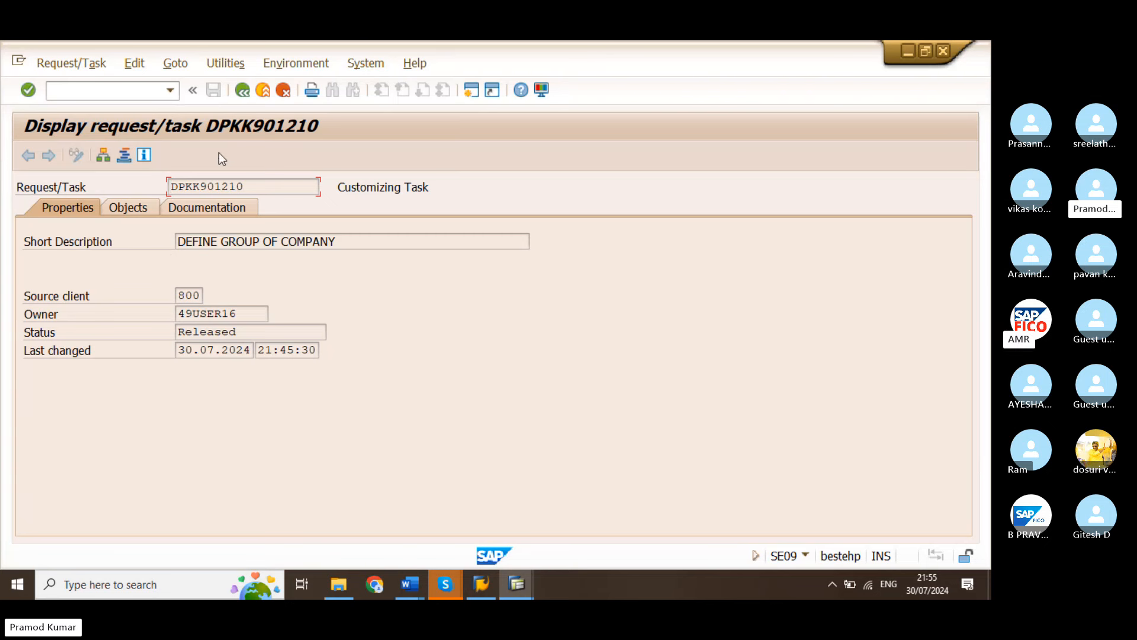
{"action": "left_click", "coordinate": [246, 92]}
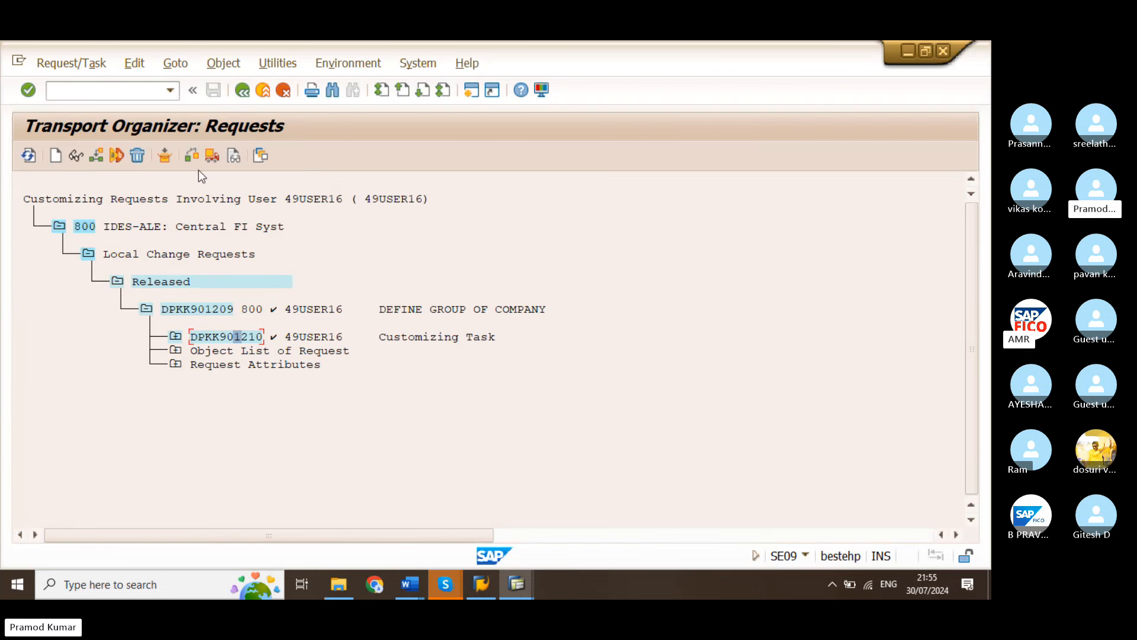
Display only the modifiable customizing requests and inspect the View Cluster Maintenance data in the DEFINE CREDIT CONTROL AREA IRFC task
{"action": "left_click", "coordinate": [242, 92]}
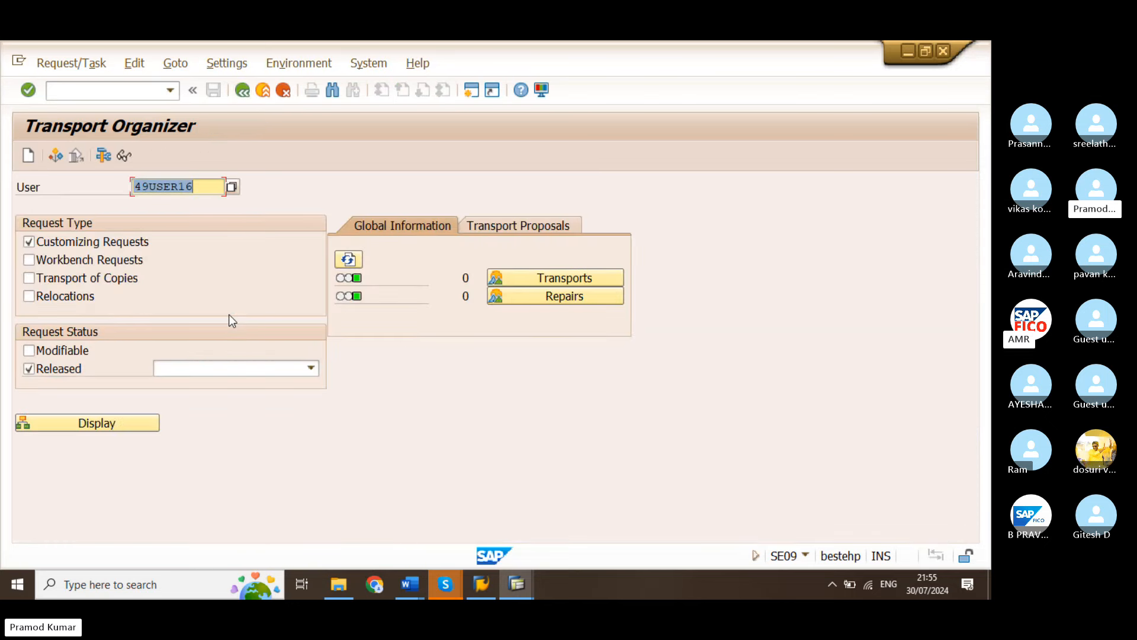
{"action": "left_click", "coordinate": [29, 368]}
{"action": "left_click", "coordinate": [29, 350]}
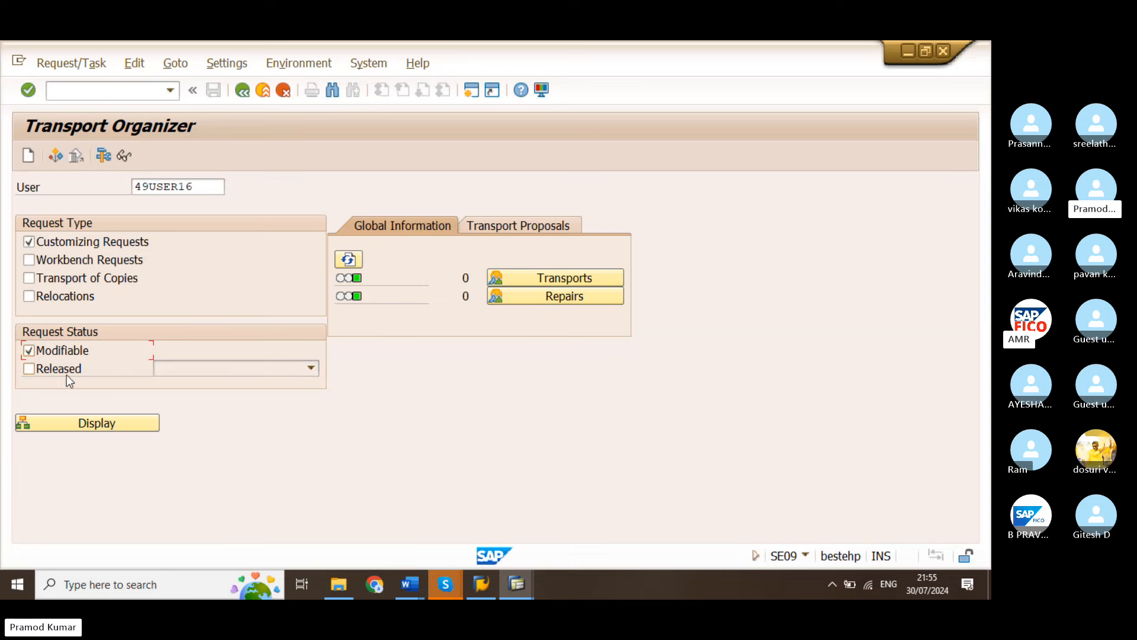
{"action": "left_click", "coordinate": [83, 423]}
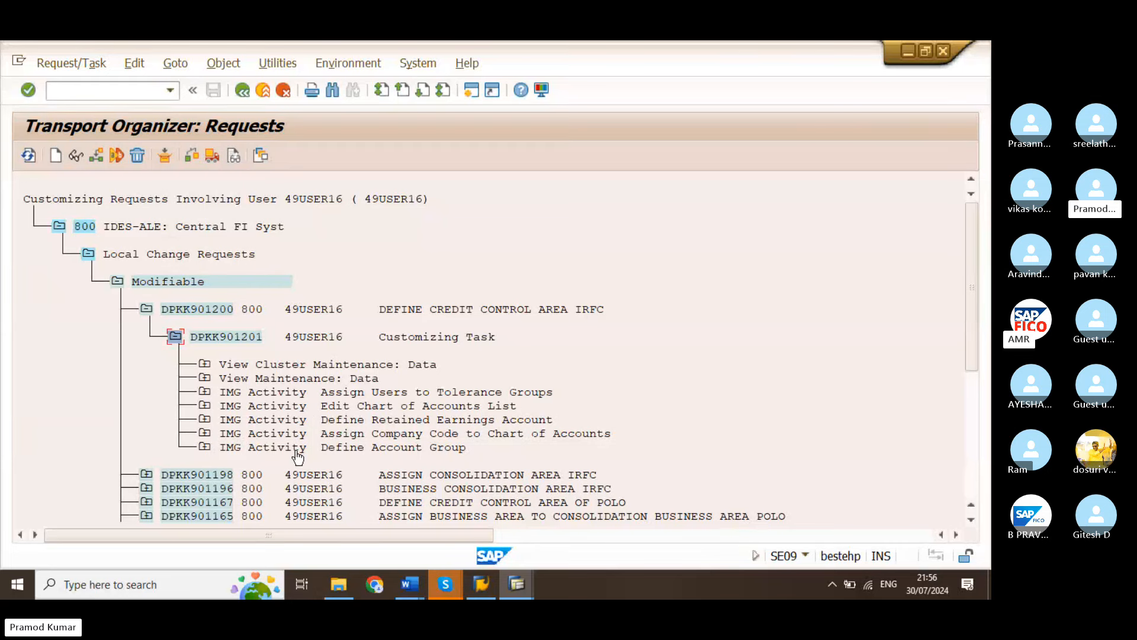
{"action": "left_click", "coordinate": [203, 364]}
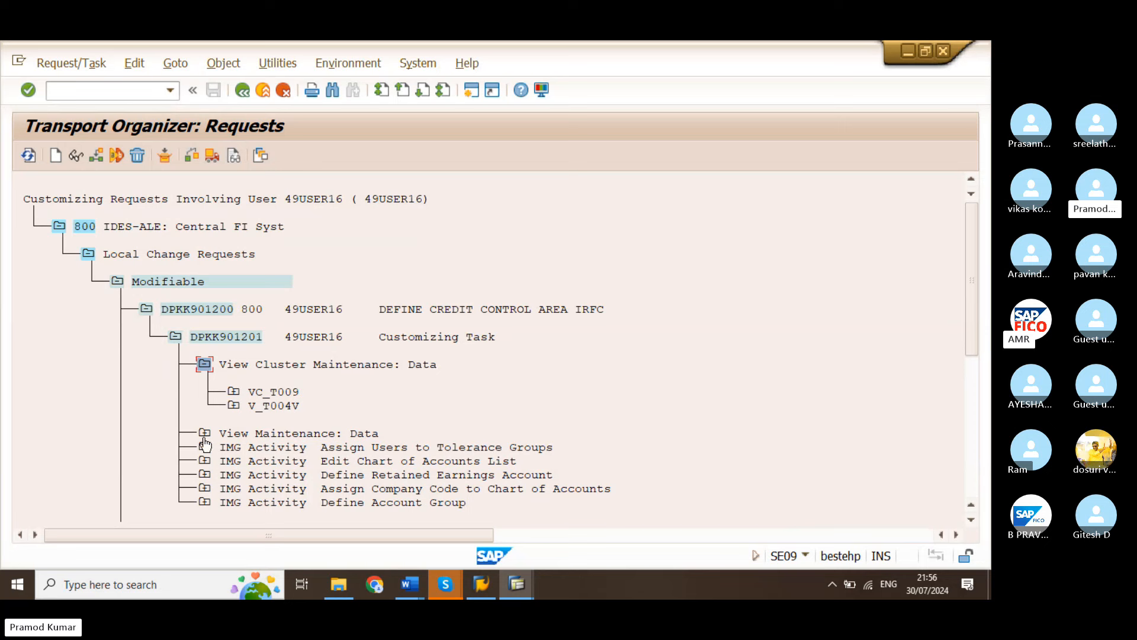
{"action": "left_click", "coordinate": [204, 365]}
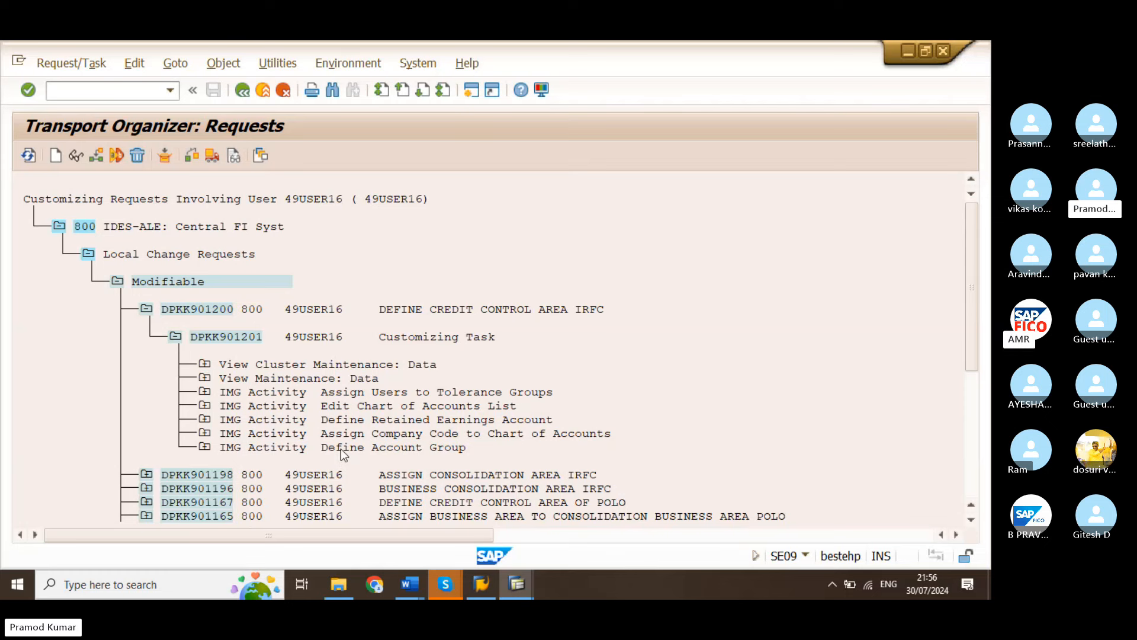
Open the properties of the ASSIGN CONSOLIDATION AREA IRFC request and switch them to change mode
{"action": "scroll", "coordinate": [956, 386], "scroll_direction": "down", "scroll_amount": 1}
{"action": "left_click_drag", "start_coordinate": [970, 366], "coordinate": [969, 392]}
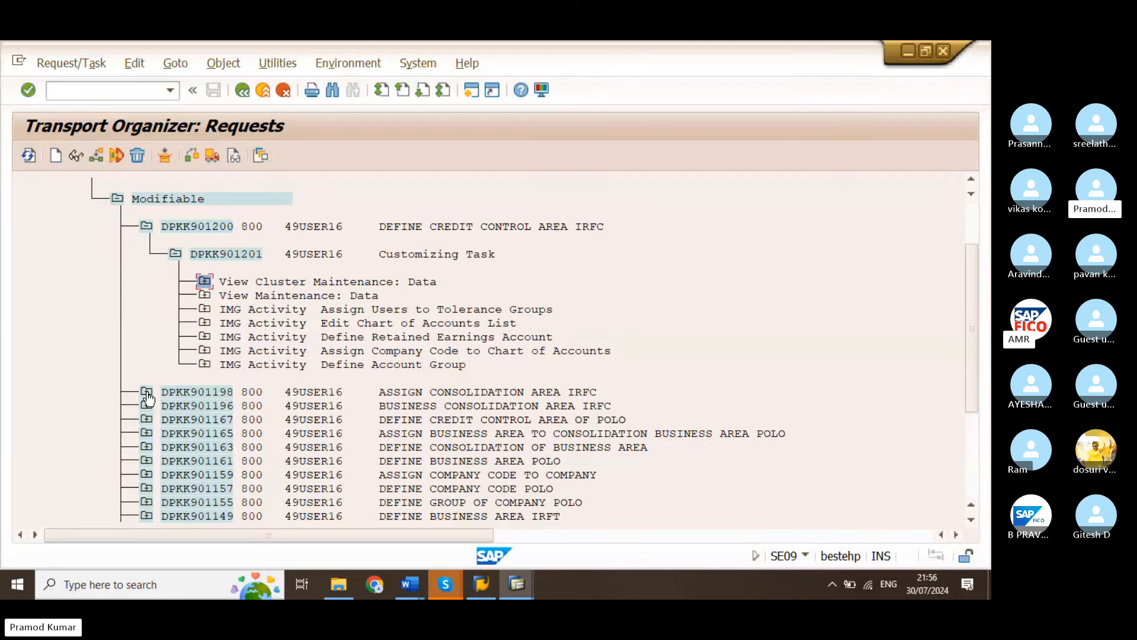
{"action": "left_click", "coordinate": [188, 393]}
{"action": "left_click", "coordinate": [76, 154]}
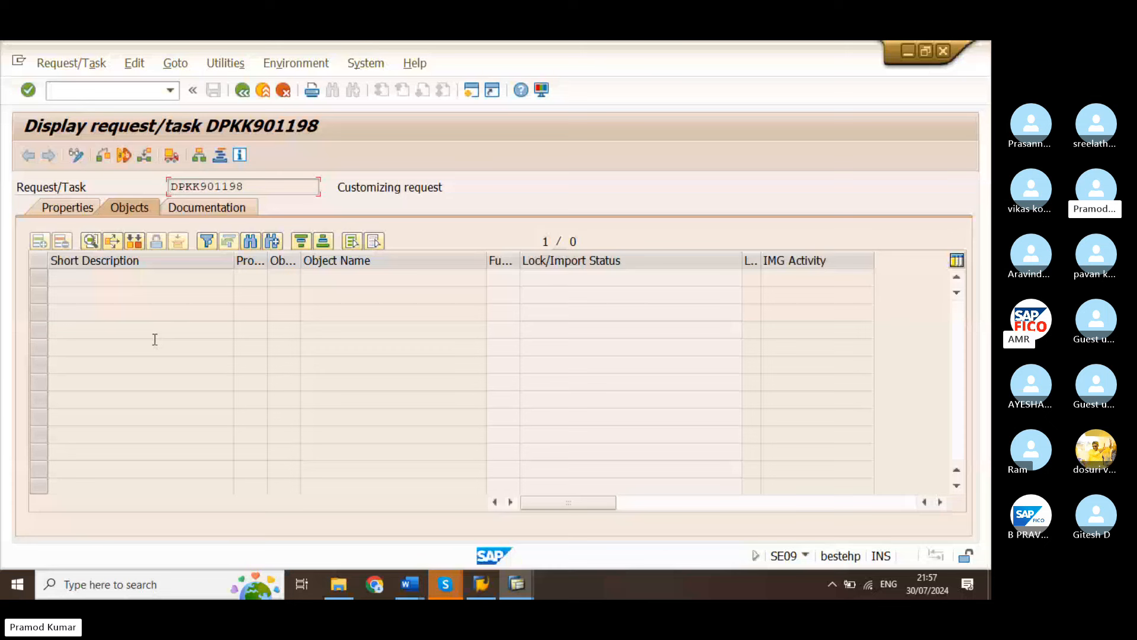
{"action": "left_click", "coordinate": [63, 211]}
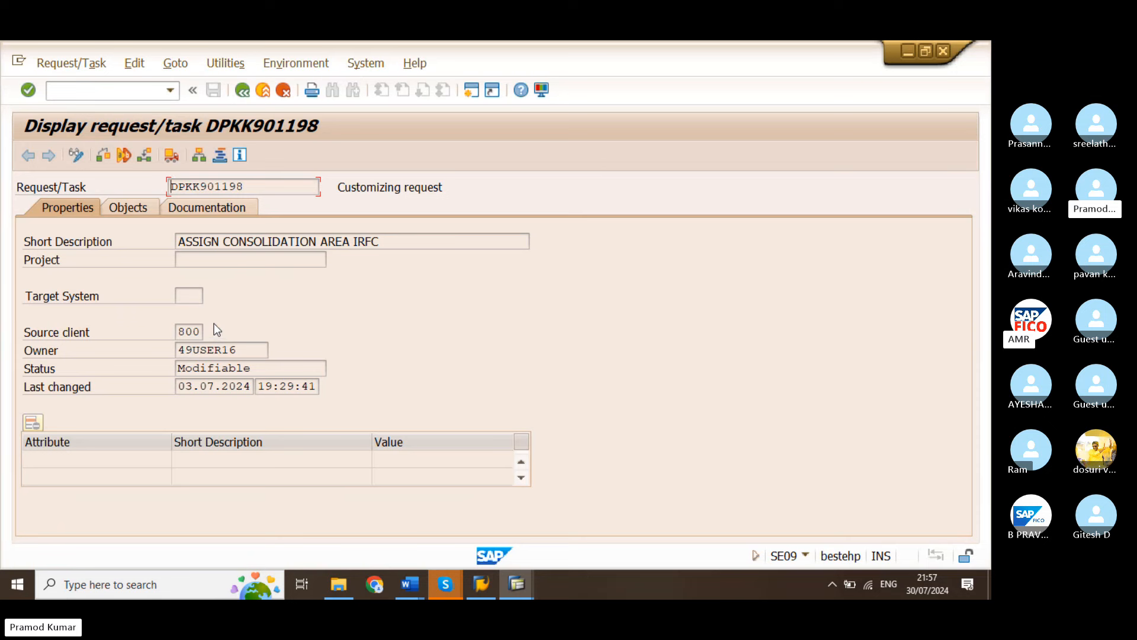
{"action": "left_click", "coordinate": [77, 155]}
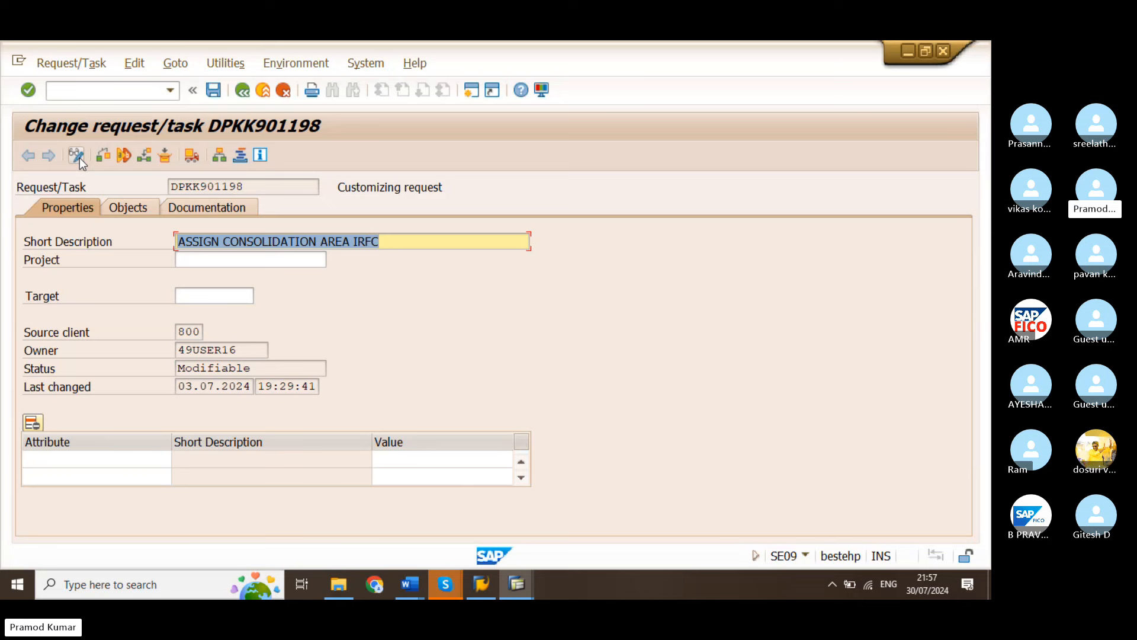
{"action": "left_click", "coordinate": [404, 261]}
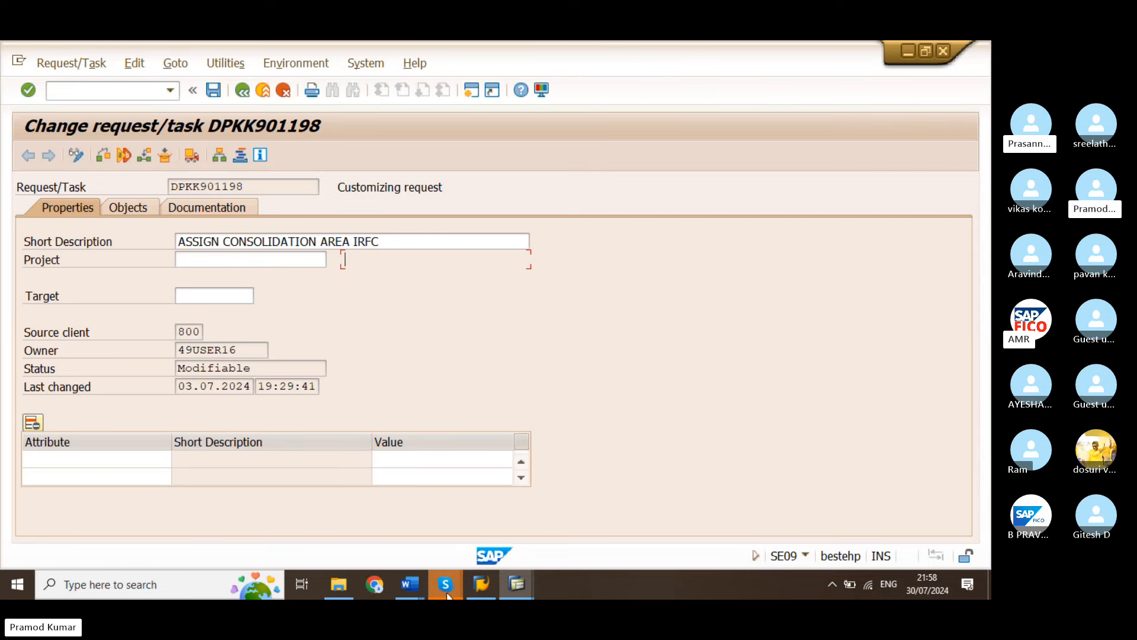
Switch to the SAP FICO syllabus document in Word, look over its topics and search it for RE
{"action": "mouse_move", "coordinate": [412, 585]}
{"action": "left_click", "coordinate": [375, 552]}
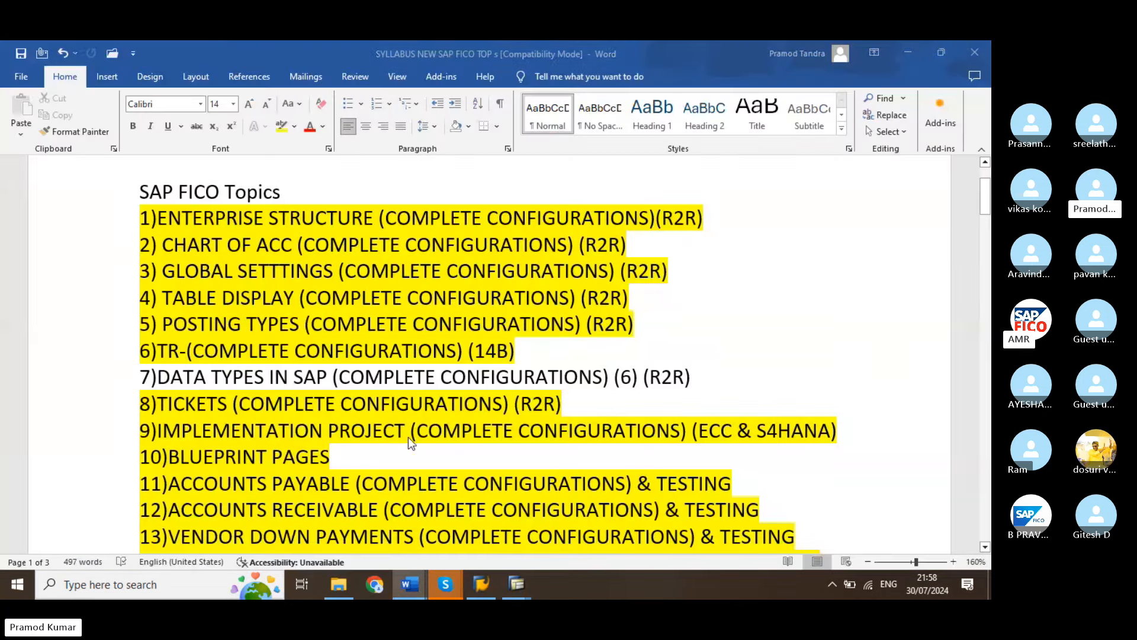
{"action": "scroll", "coordinate": [410, 424], "scroll_direction": "down", "scroll_amount": 1}
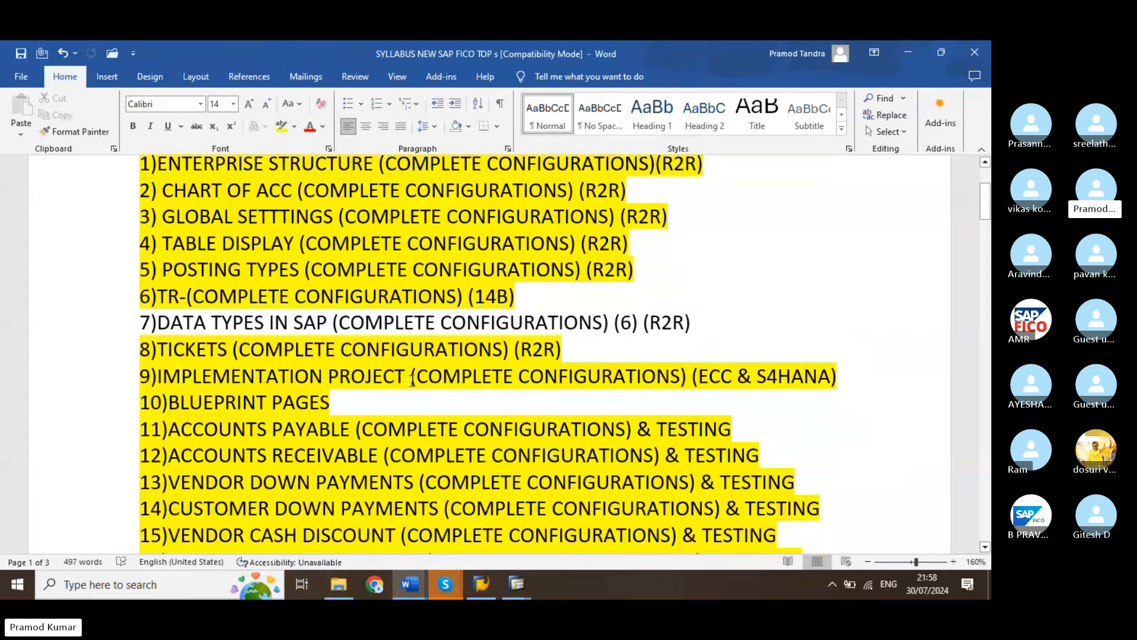
{"action": "scroll", "coordinate": [413, 379], "scroll_direction": "down", "scroll_amount": 1}
{"action": "scroll", "coordinate": [418, 377], "scroll_direction": "down", "scroll_amount": 1}
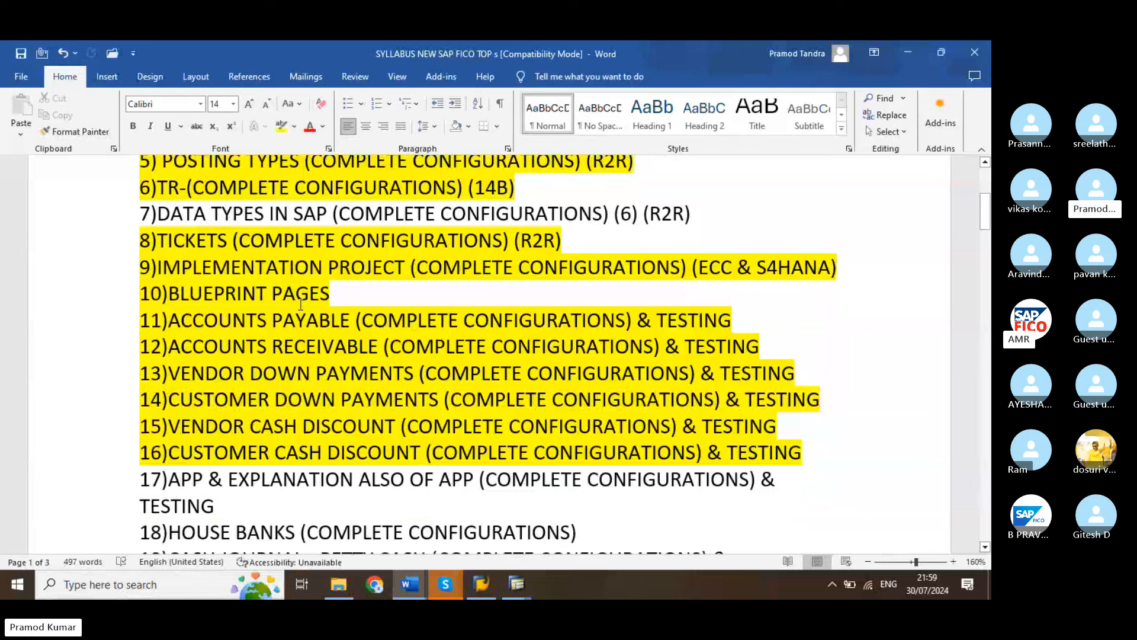
{"action": "scroll", "coordinate": [301, 303], "scroll_direction": "up", "scroll_amount": 1}
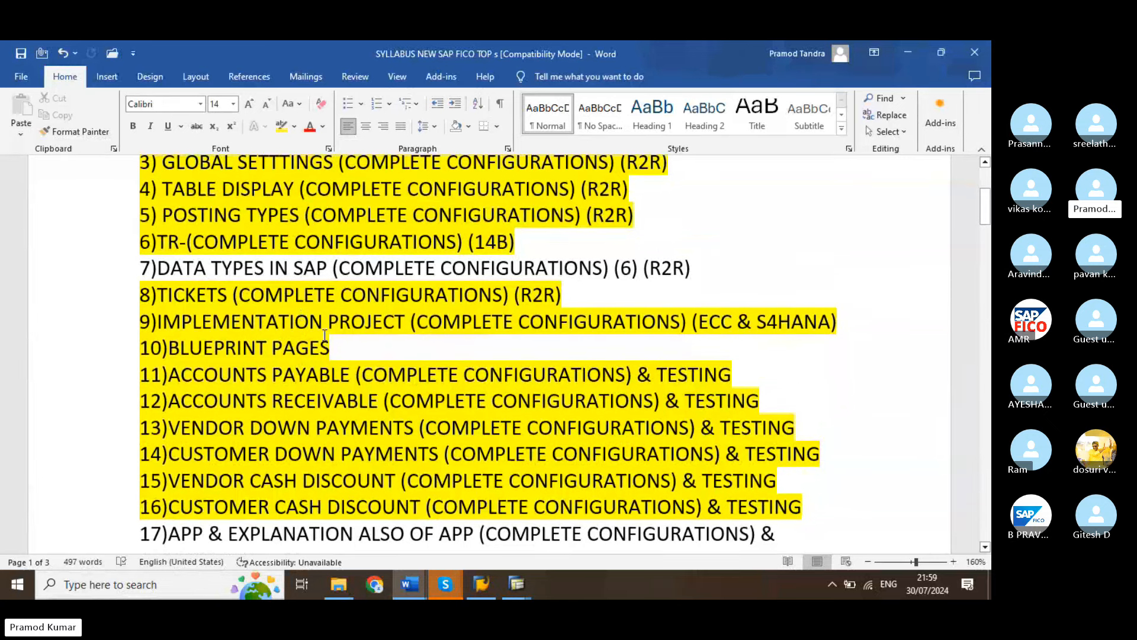
{"action": "scroll", "coordinate": [325, 335], "scroll_direction": "down", "scroll_amount": 1}
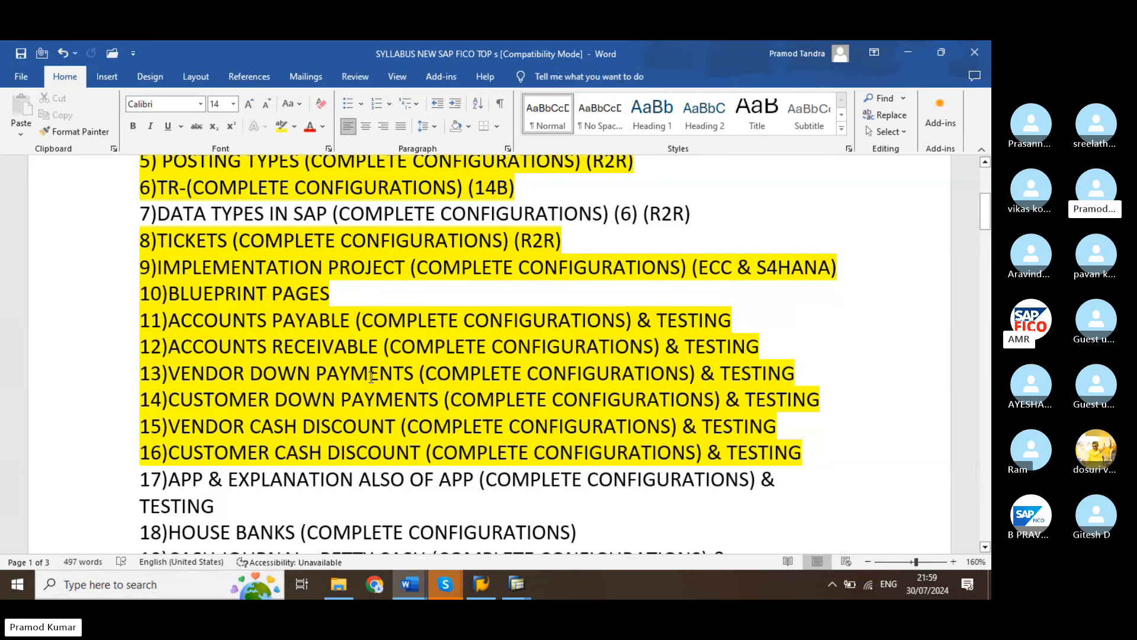
{"action": "key", "text": "ctrl+f"}
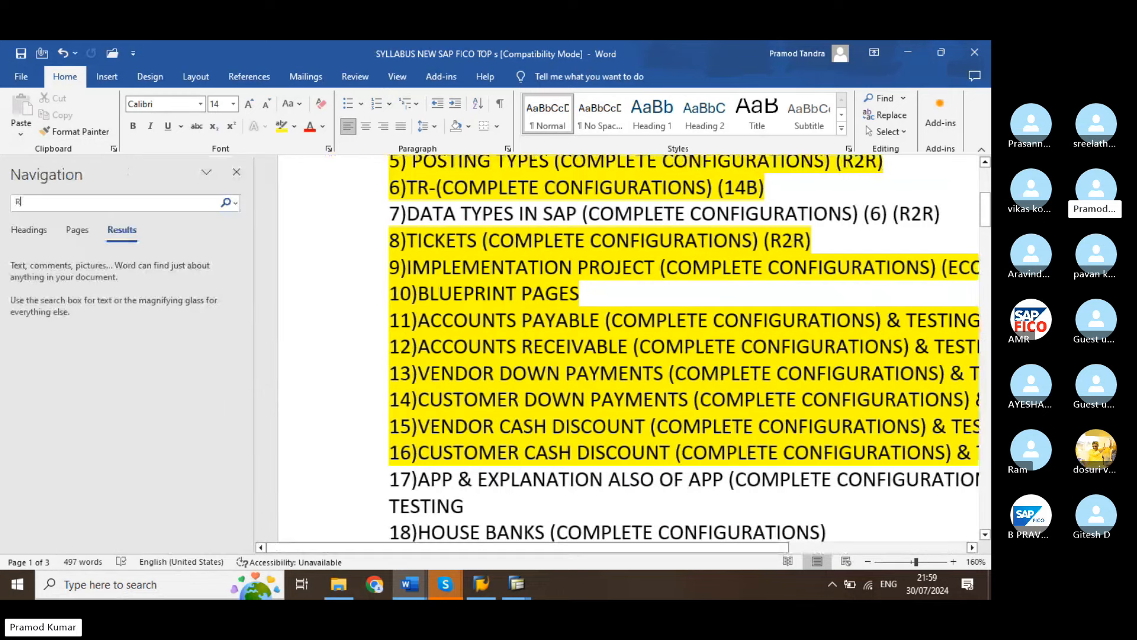
{"action": "type", "text": "RE"}
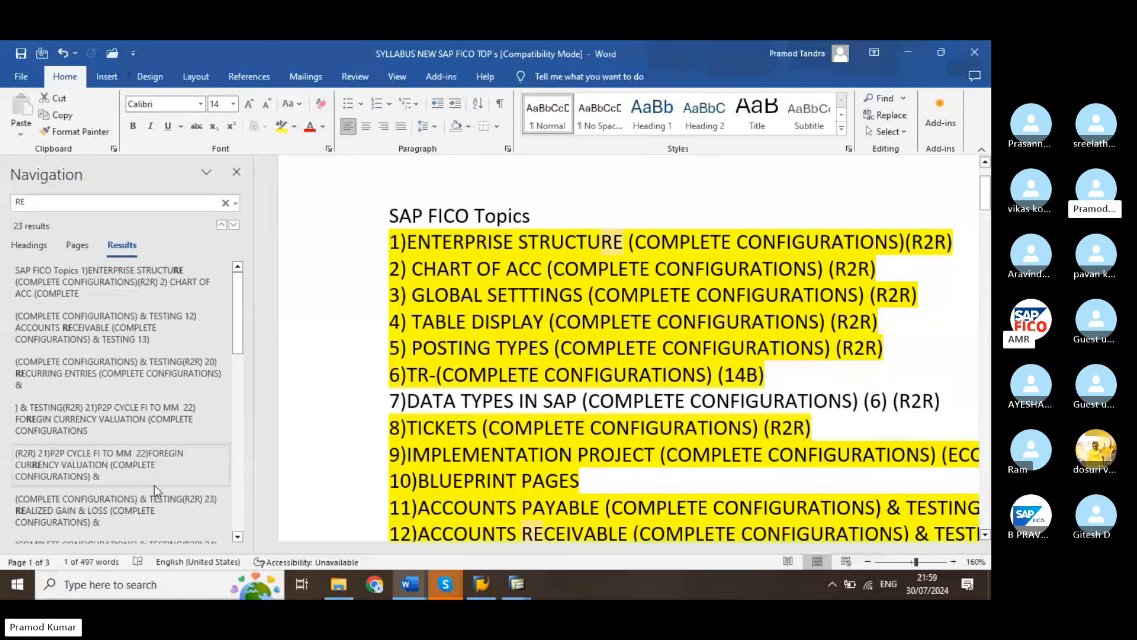
Refine the syllabus search to RECURR and go to the matching RECURRING ENTRIES topic
{"action": "scroll", "coordinate": [152, 486], "scroll_direction": "down", "scroll_amount": 1}
{"action": "scroll", "coordinate": [151, 486], "scroll_direction": "down", "scroll_amount": 1}
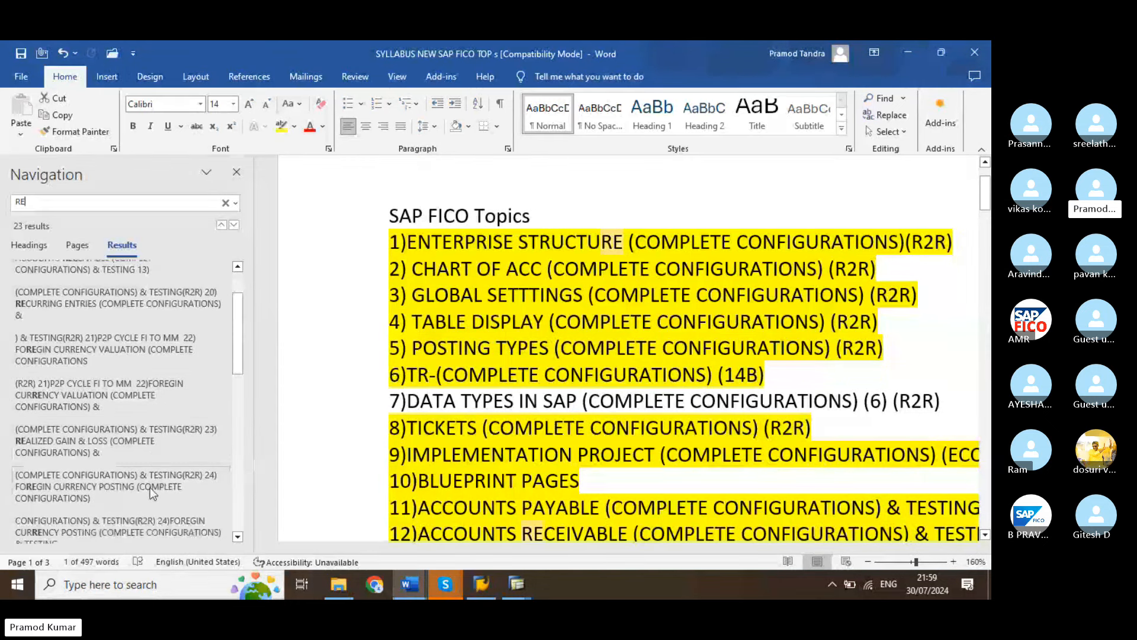
{"action": "type", "text": "CURR"}
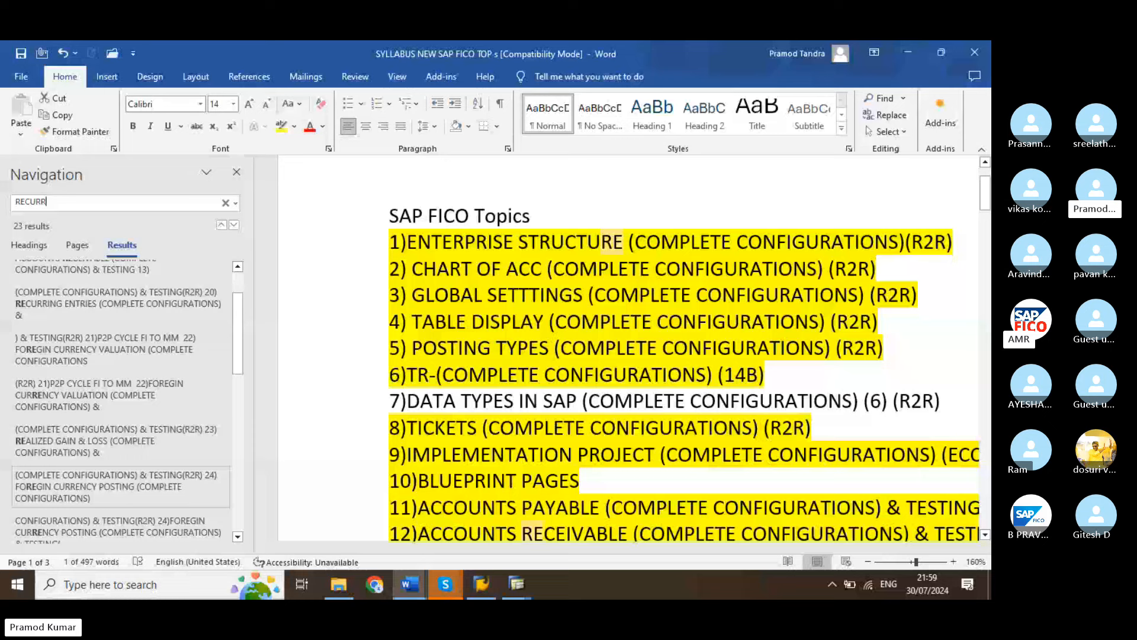
{"action": "left_click", "coordinate": [112, 287]}
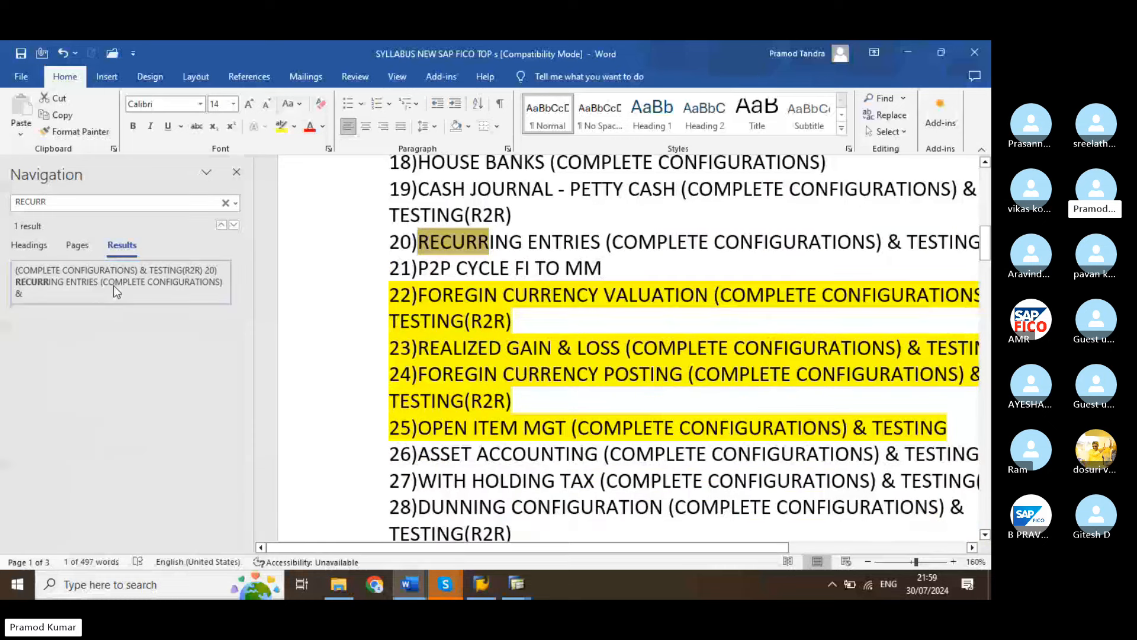
Close the search results and highlight the whole line of topic 20, RECURRING ENTRIES, in gray
{"action": "left_click", "coordinate": [236, 172]}
{"action": "left_click_drag", "start_coordinate": [139, 241], "coordinate": [784, 236]}
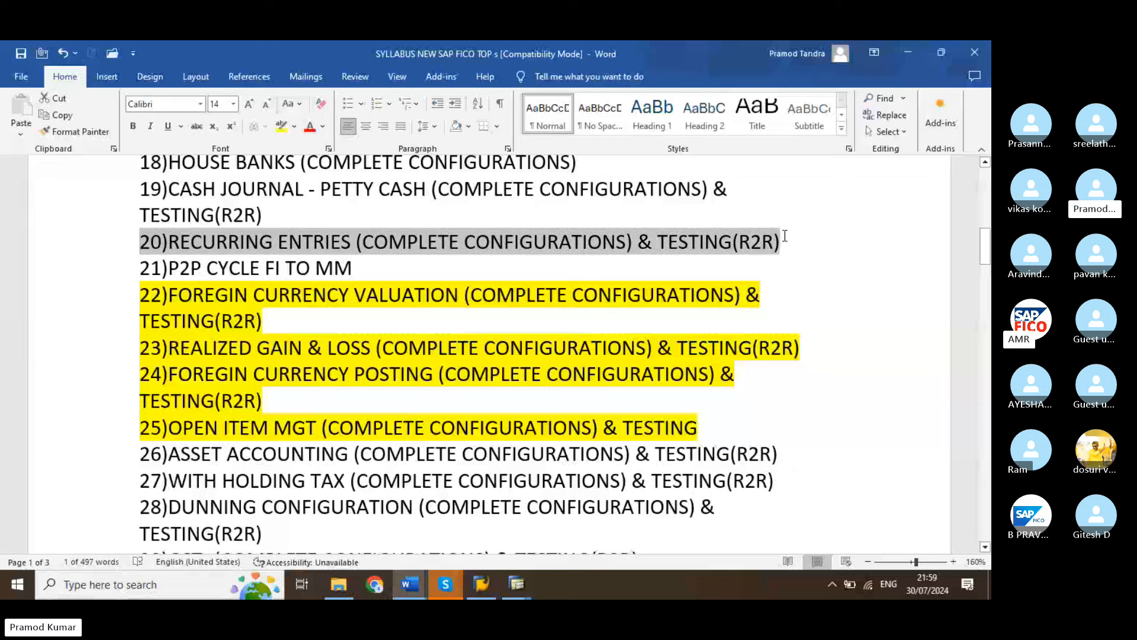
{"action": "left_click", "coordinate": [294, 126]}
{"action": "left_click", "coordinate": [341, 230]}
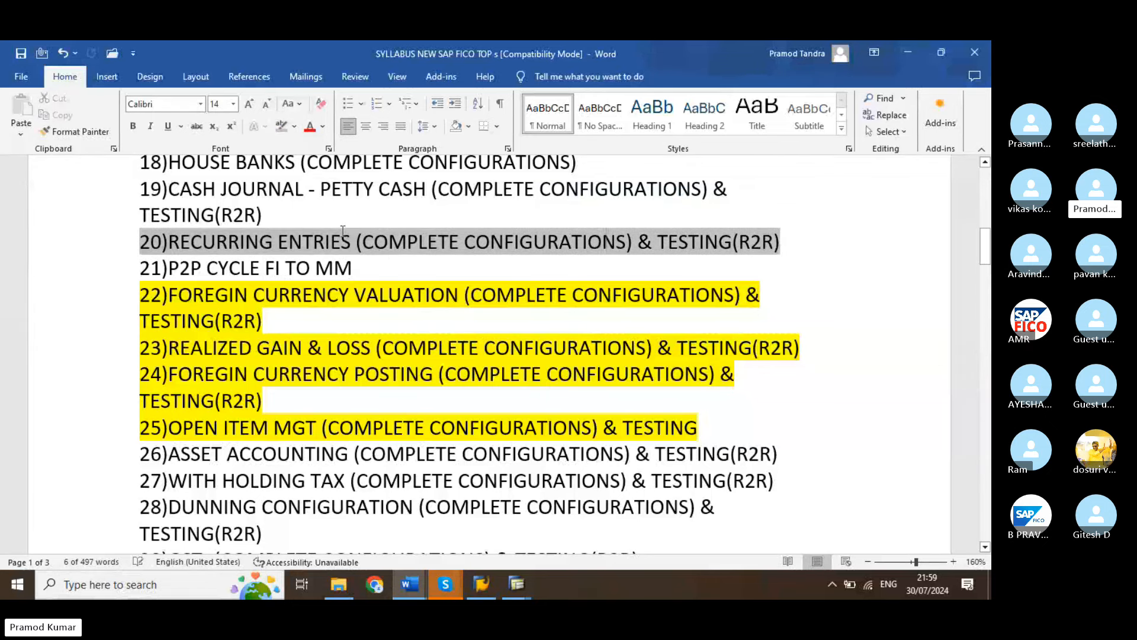
{"action": "left_click", "coordinate": [393, 263]}
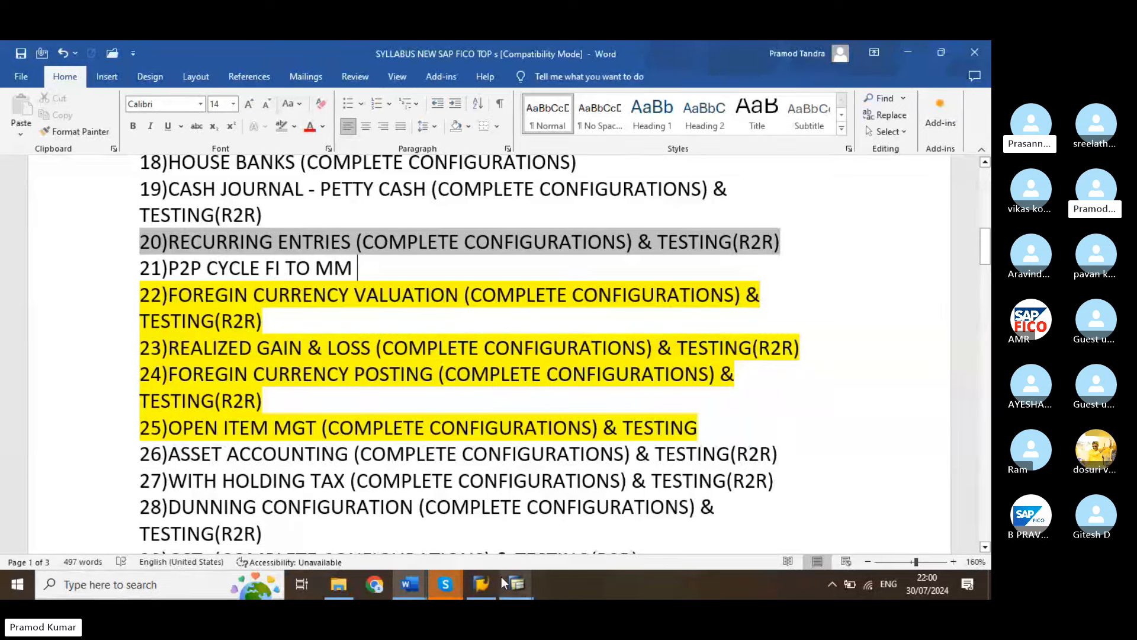
Switch to SAP and bring up the properties of the ASSIGN CONSOLIDATION AREA IRFC request
{"action": "mouse_move", "coordinate": [507, 588]}
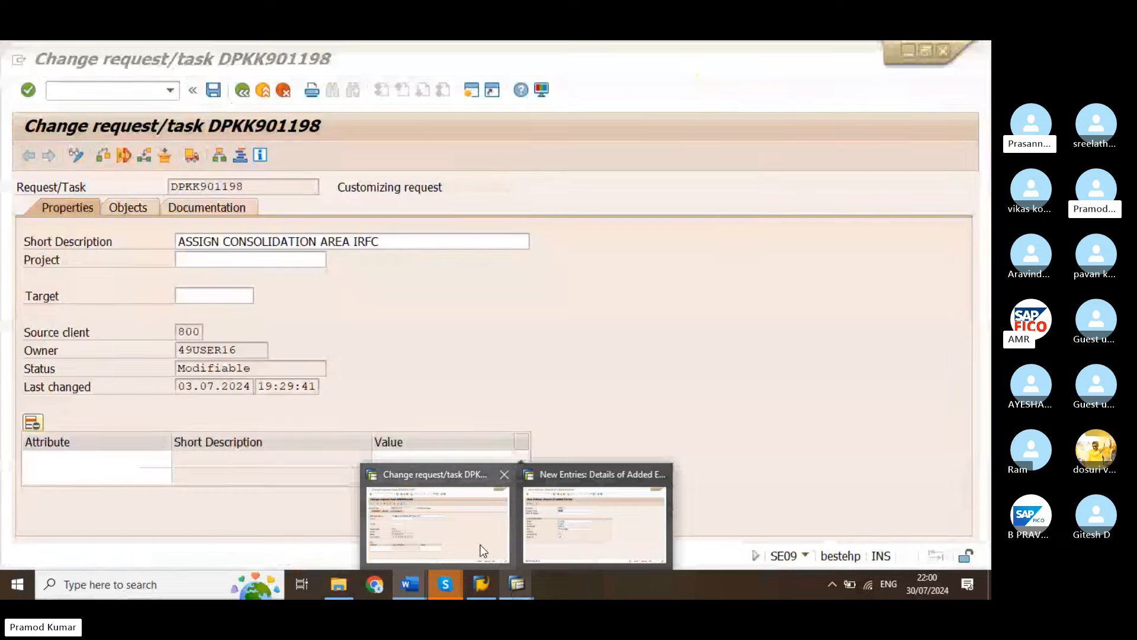
{"action": "left_click", "coordinate": [480, 545]}
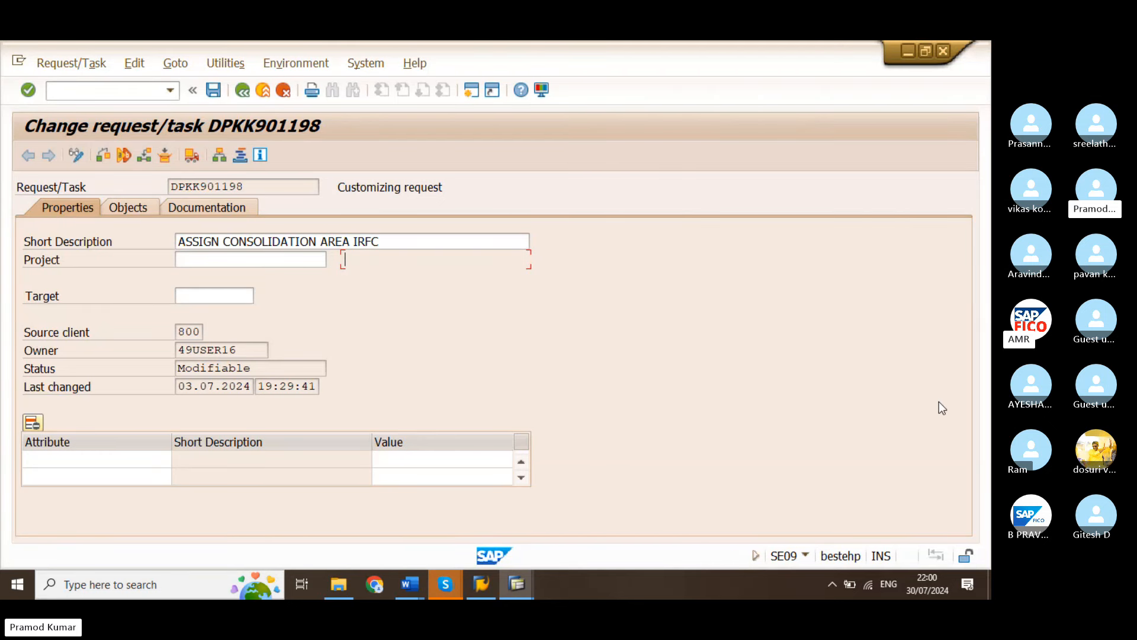
{"action": "left_click", "coordinate": [872, 304]}
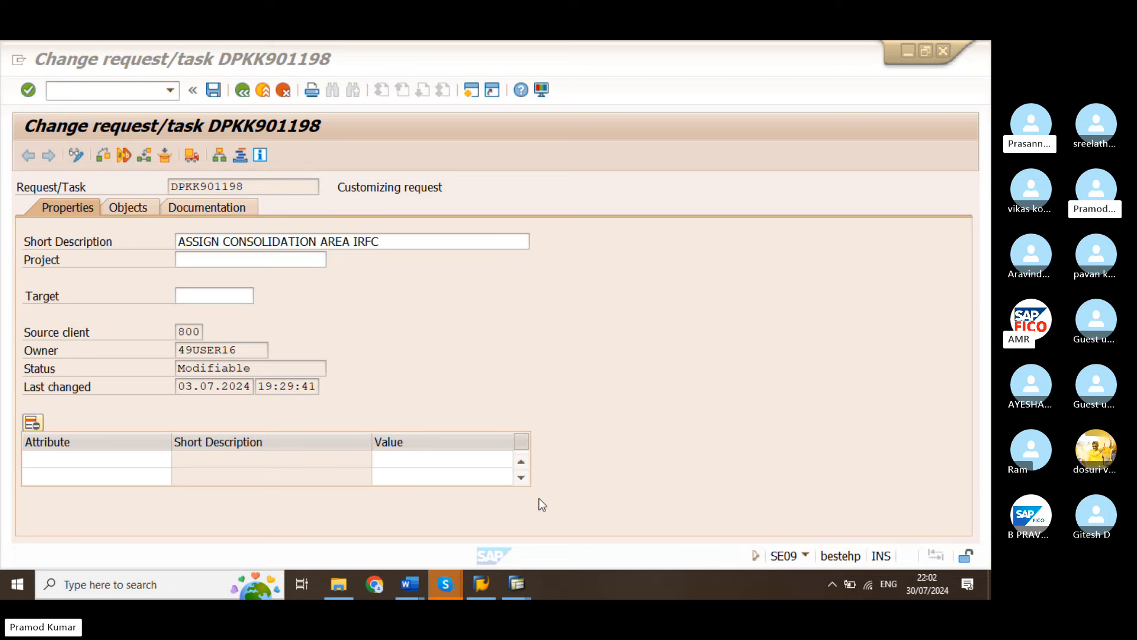
Switch to the Skype window with the ongoing batch meeting and its chat
{"action": "mouse_move", "coordinate": [447, 578]}
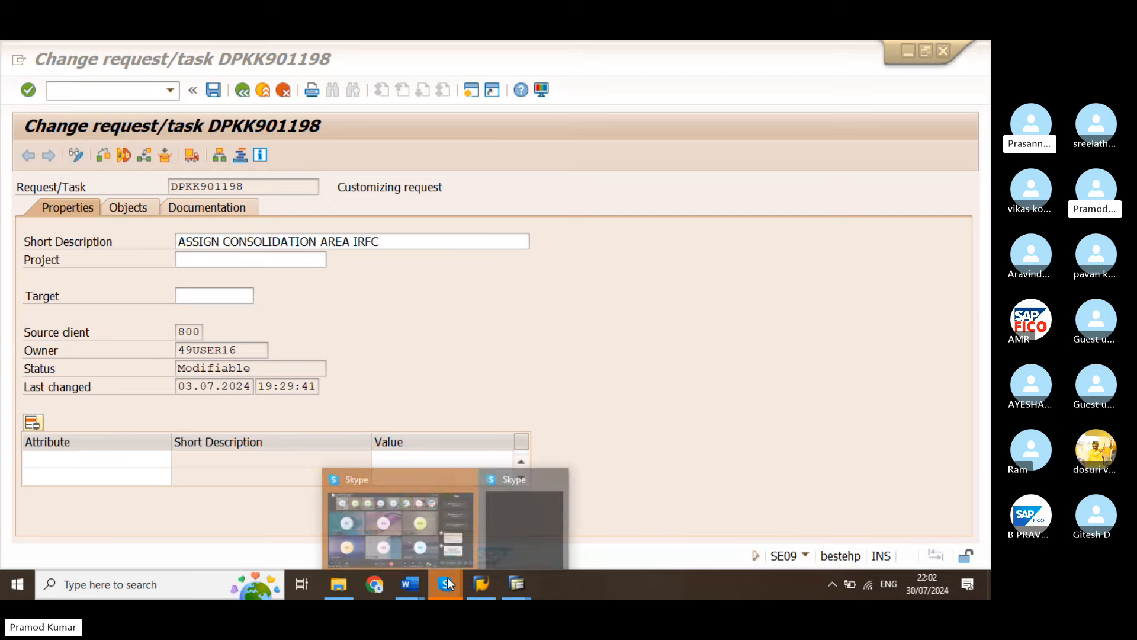
{"action": "left_click", "coordinate": [438, 537]}
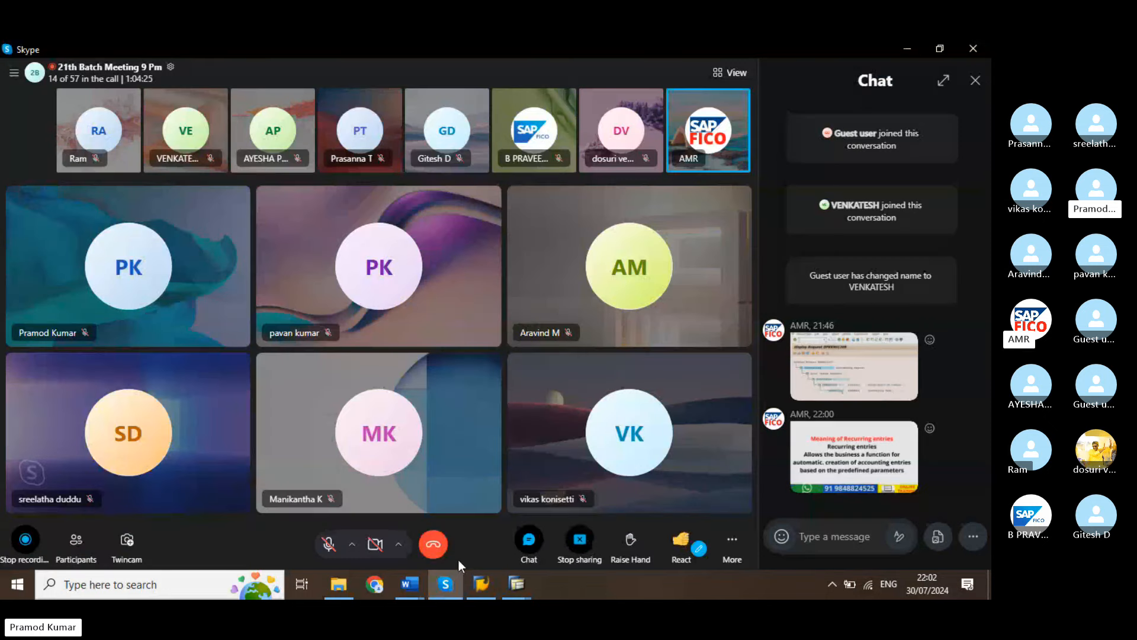